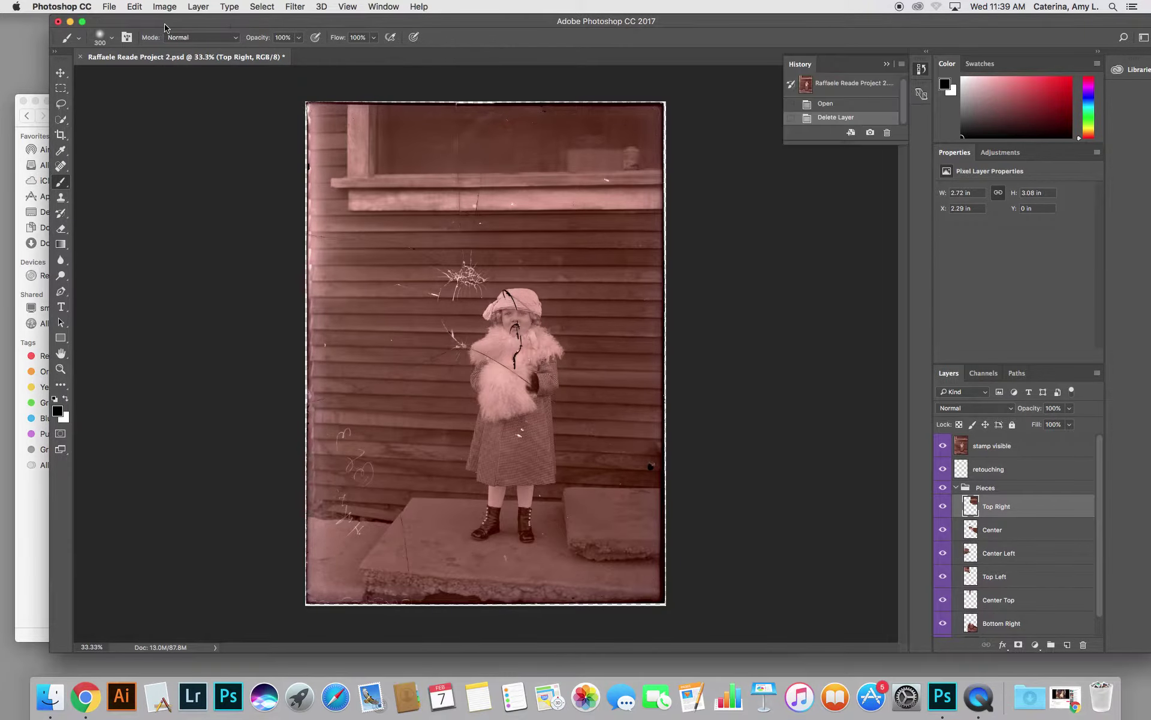
Step: Float the Layers panel on its own and stretch it tall enough to list every piece
drag(178, 27, 139, 27)
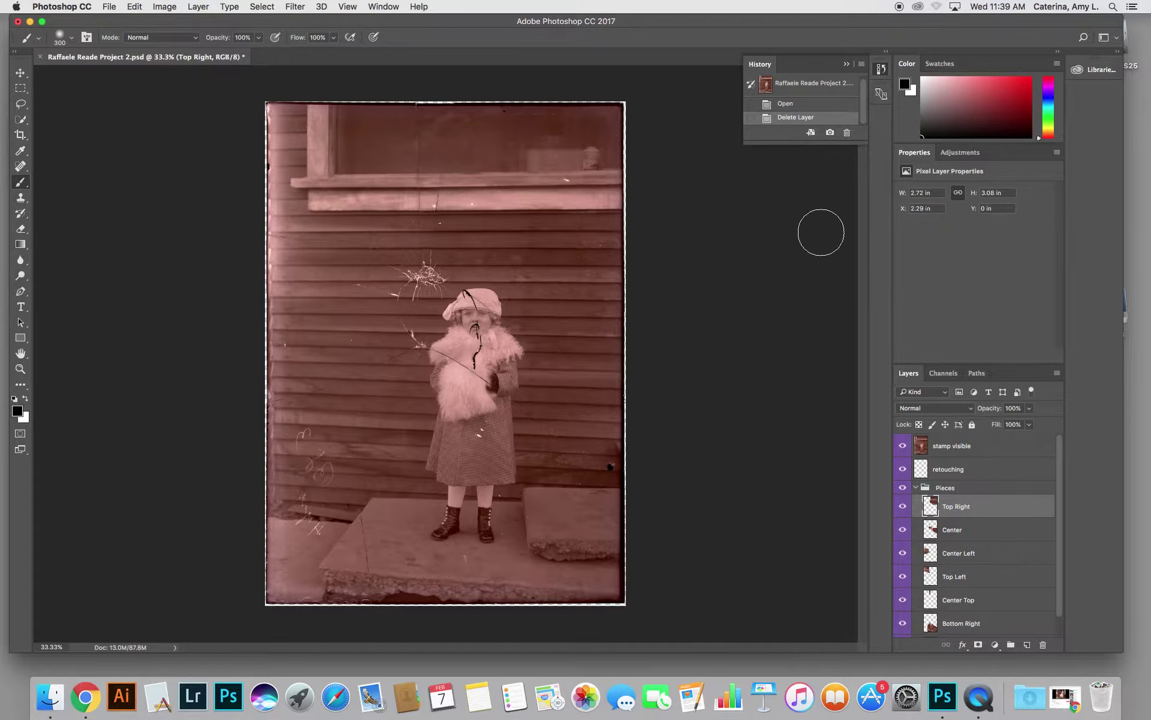
drag(907, 376, 924, 254)
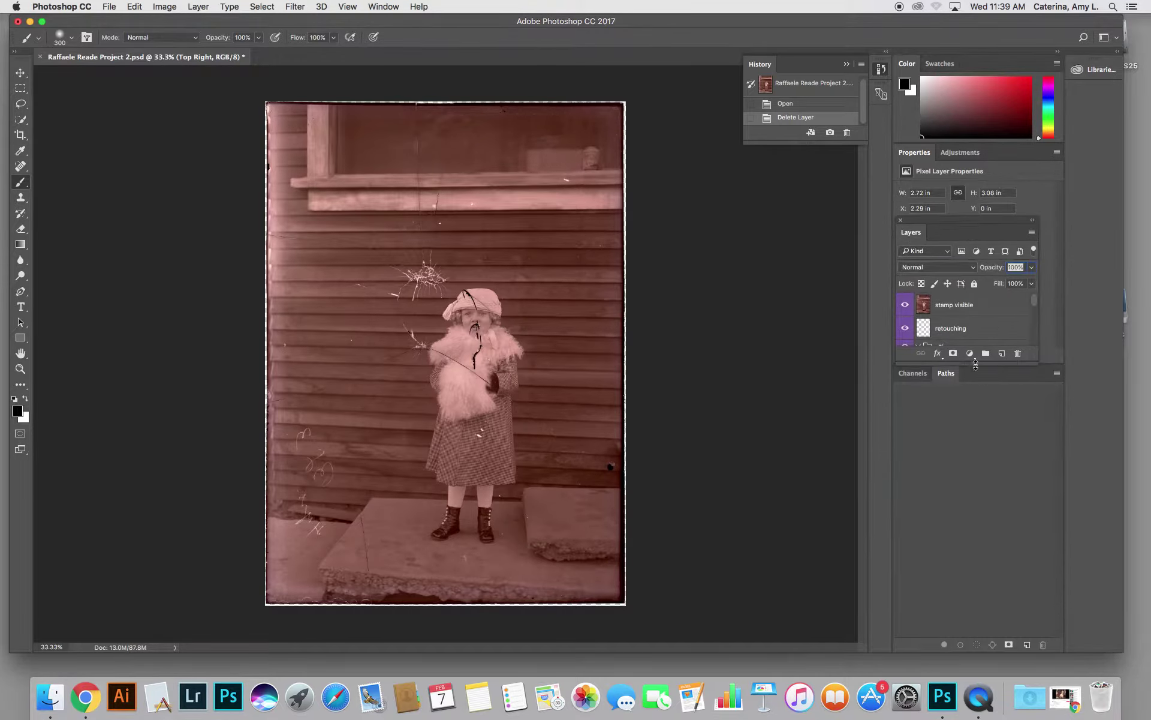
drag(976, 364, 978, 589)
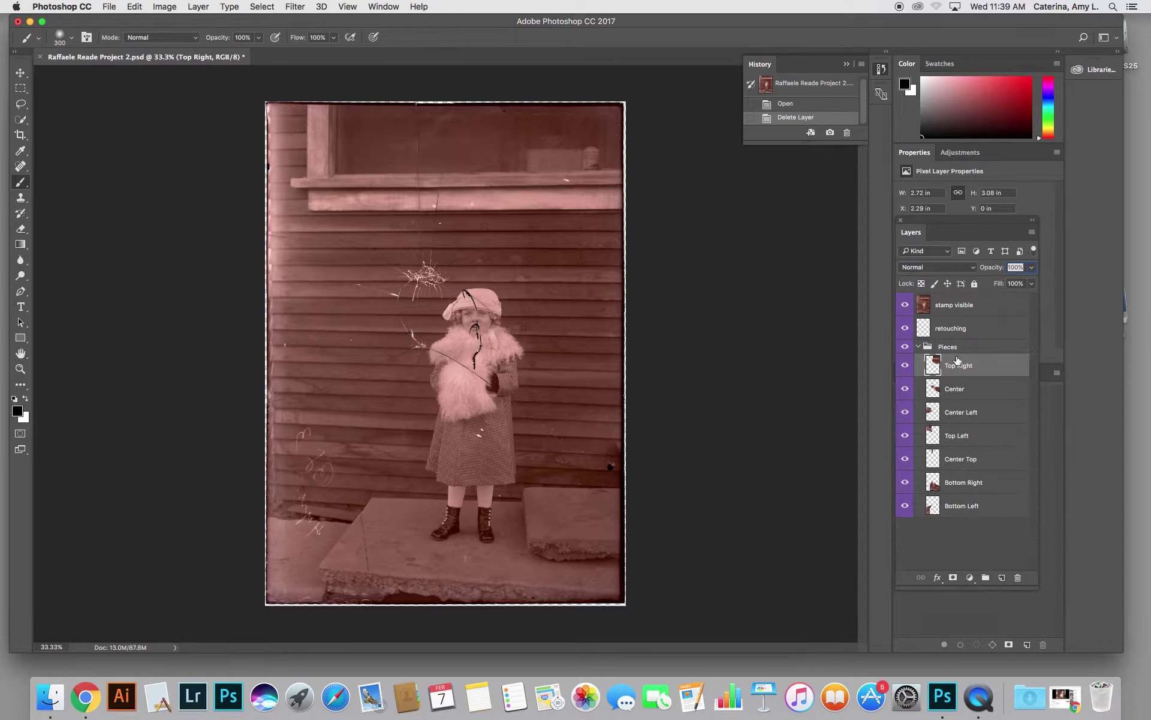
Step: Hide stamp visible, then toggle the Center Left, Top Right and Top Left pieces to inspect them
click(973, 393)
click(904, 388)
click(906, 307)
click(905, 412)
click(905, 412)
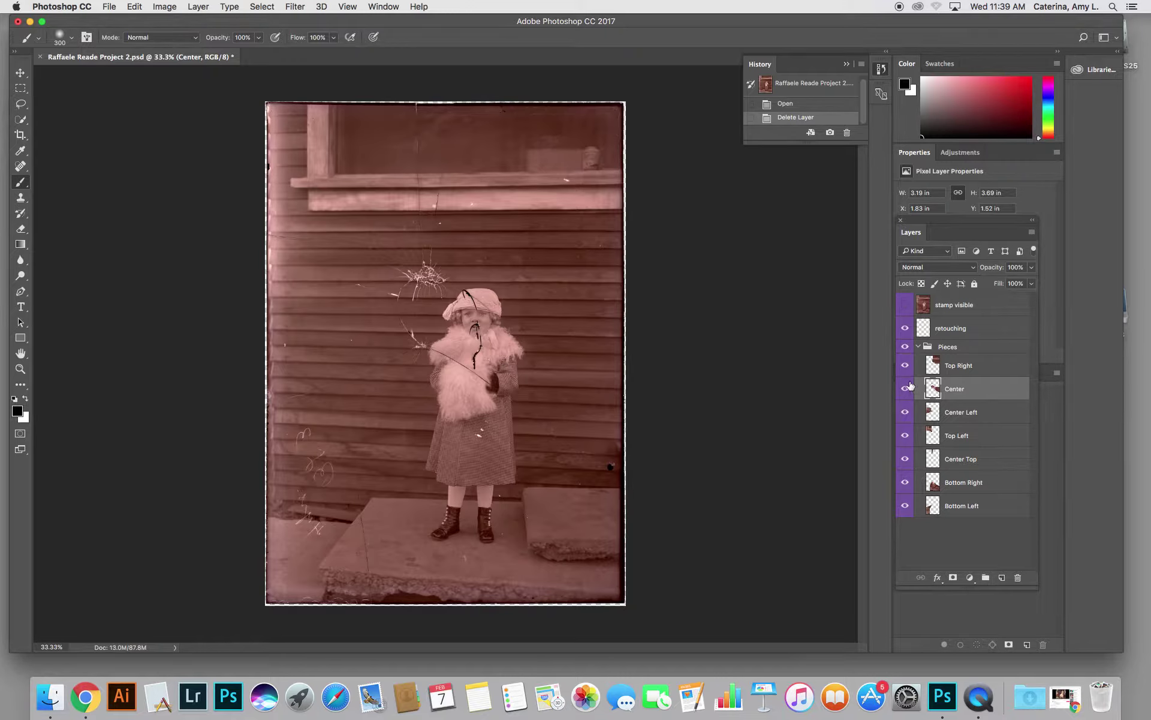
click(905, 365)
click(904, 365)
click(906, 412)
click(905, 436)
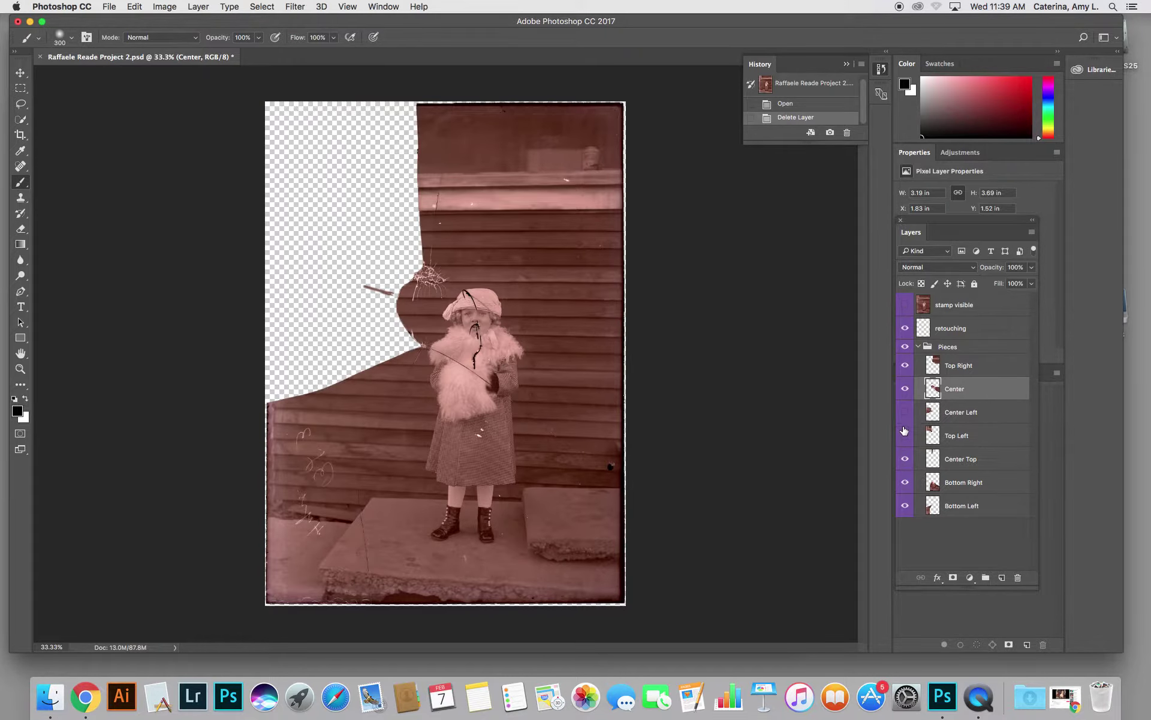
click(906, 412)
click(905, 436)
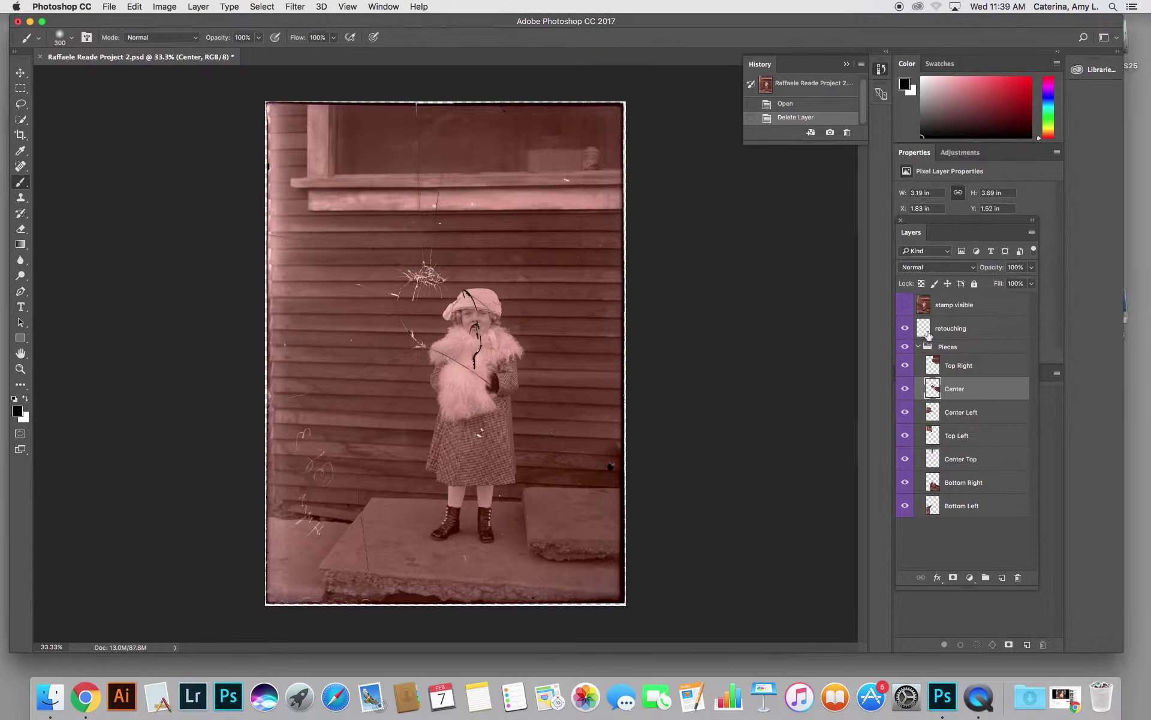
Step: Select the retouching layer and toggle its visibility off and on to compare its edits
click(947, 336)
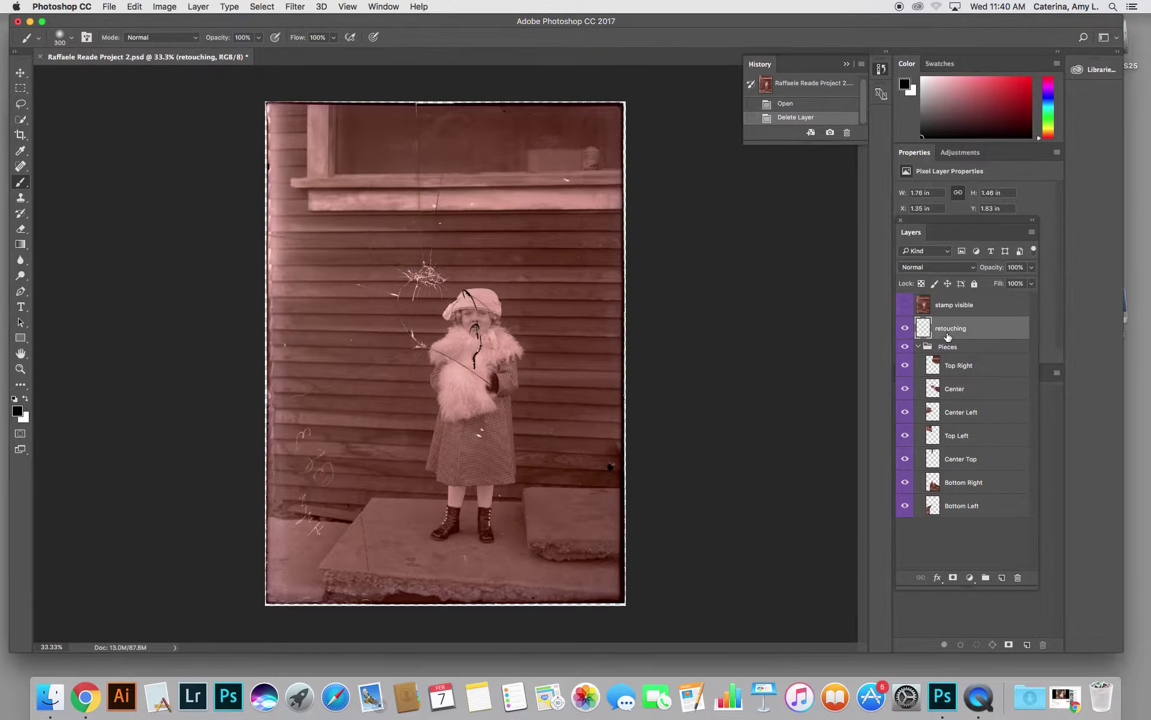
click(905, 329)
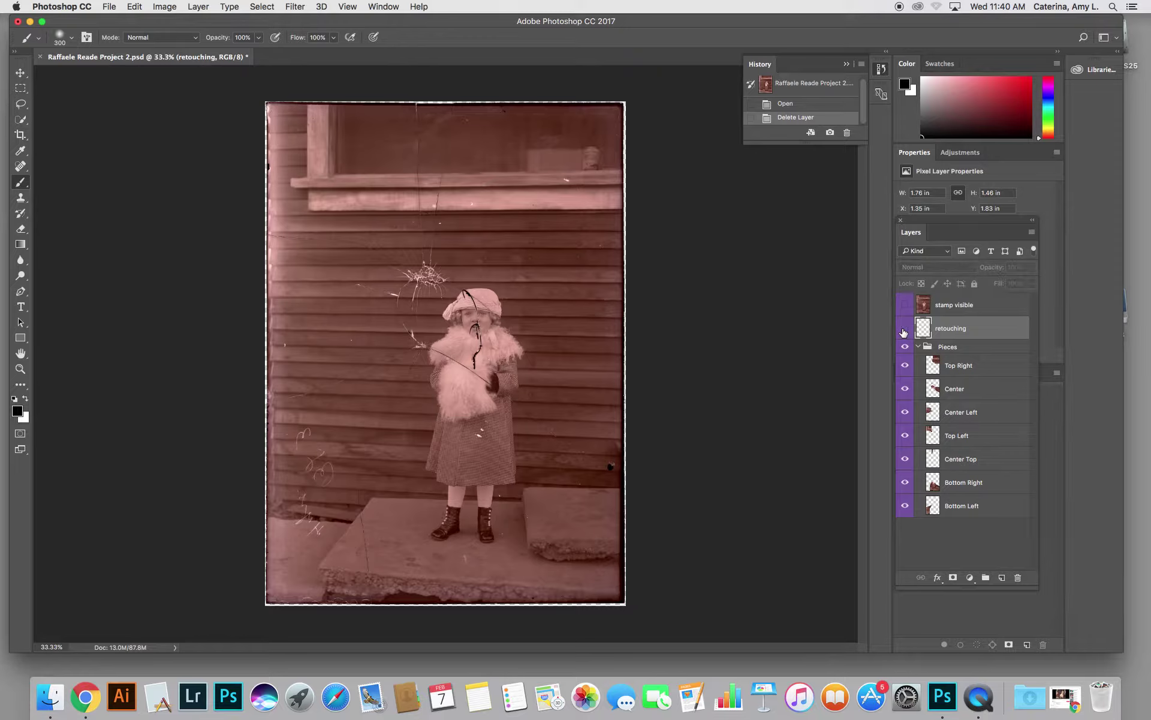
click(905, 329)
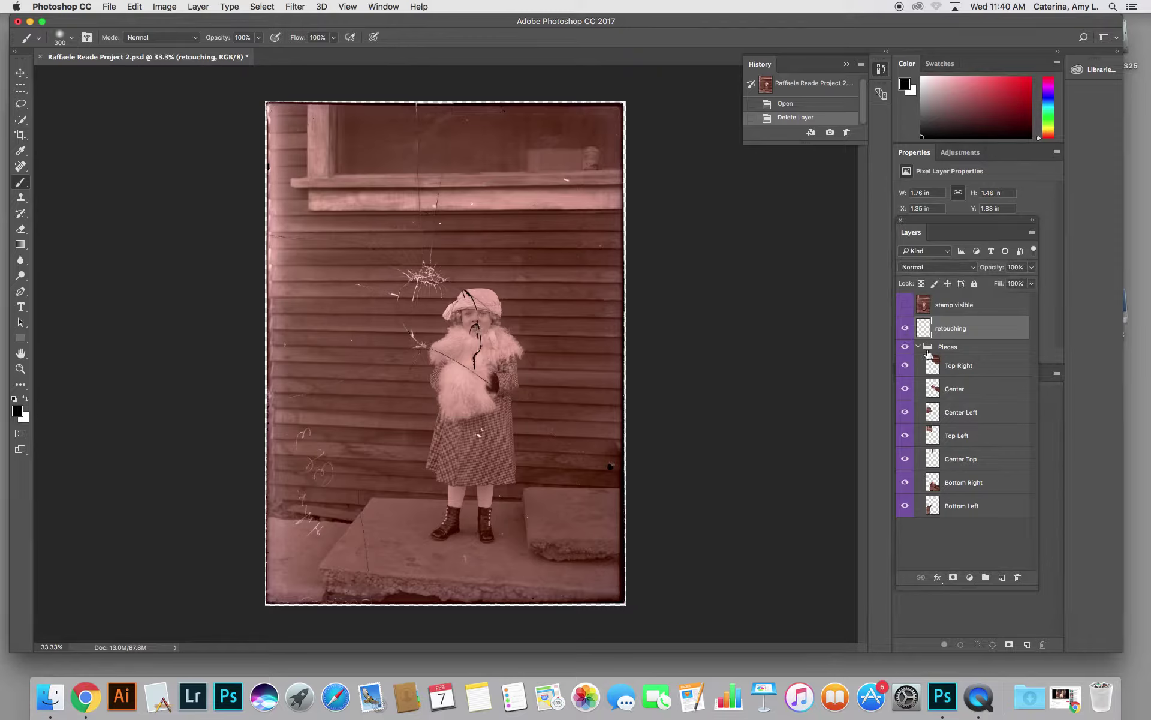
Step: Select the Top Right through Bottom Left piece layers, then collapse the Pieces group
click(943, 348)
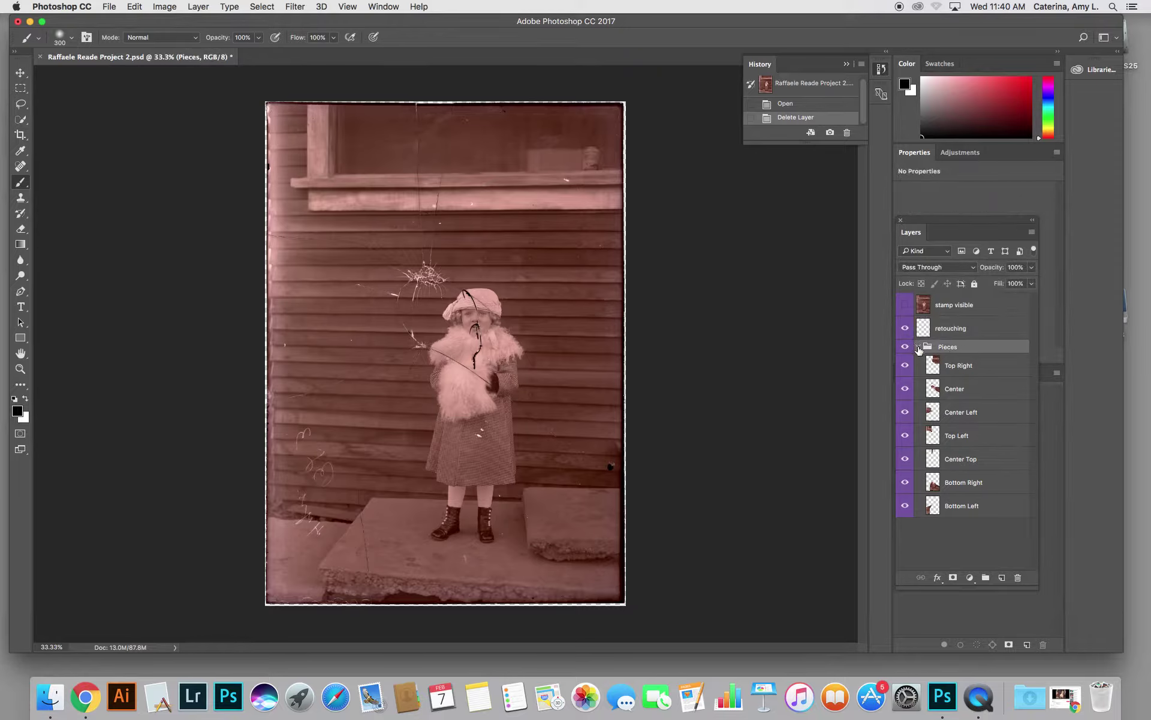
click(918, 348)
click(918, 347)
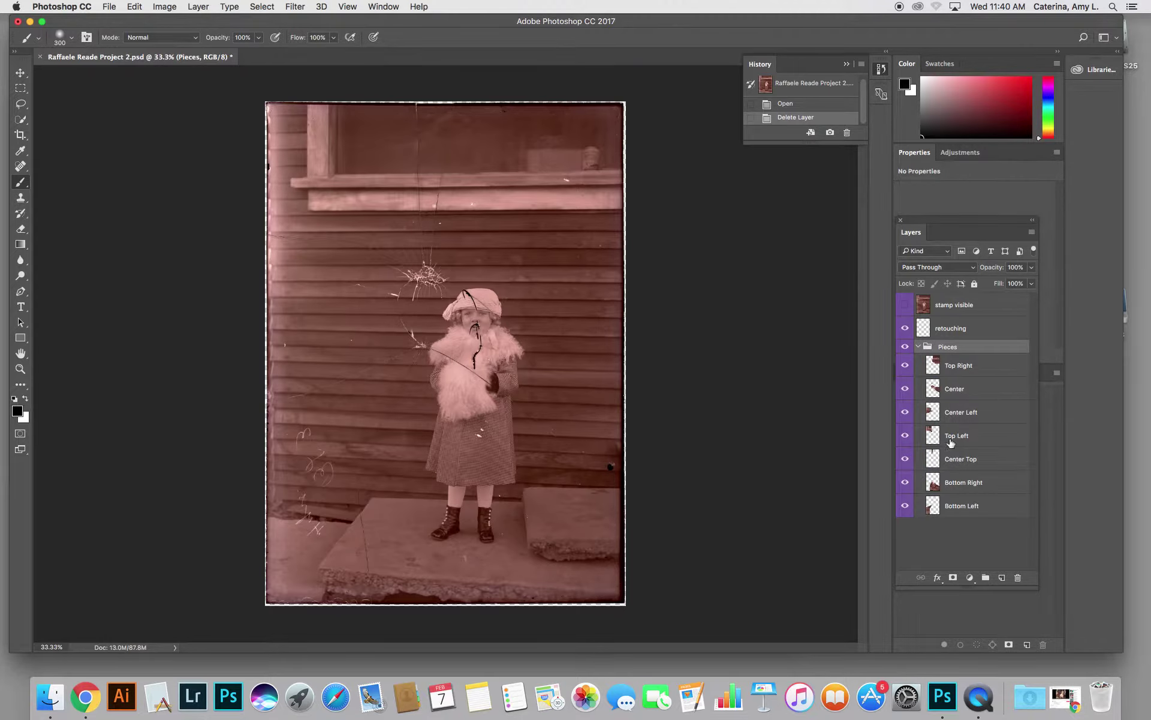
click(955, 506)
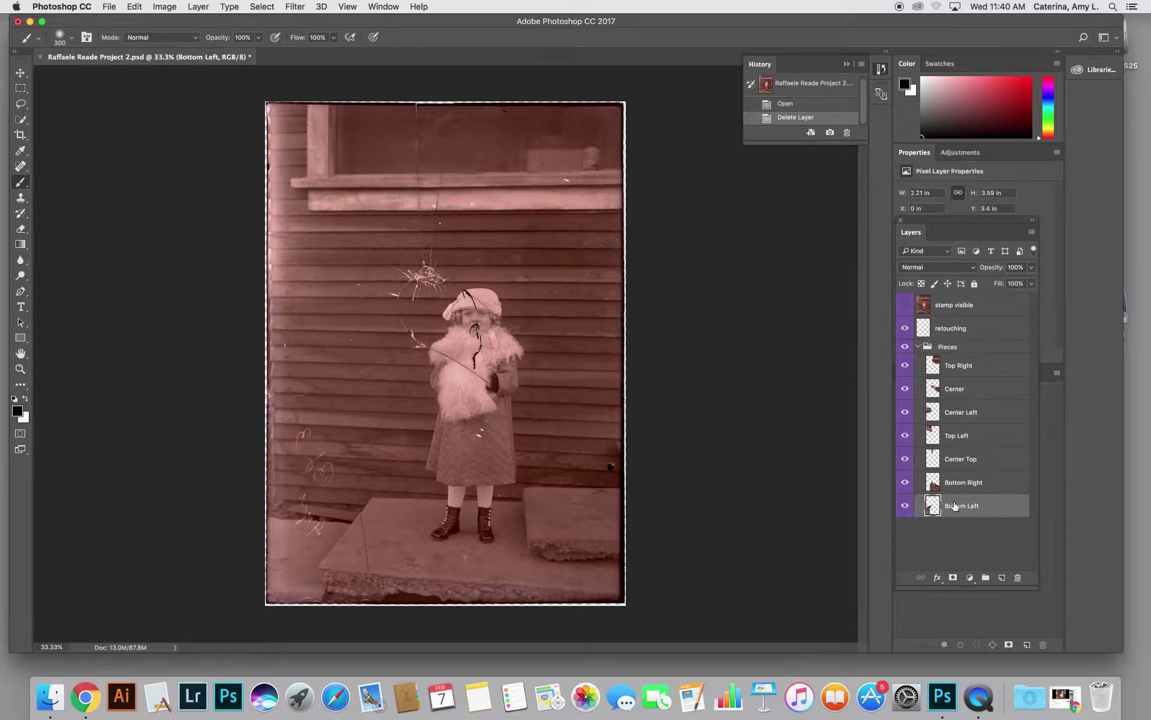
shift+click(985, 367)
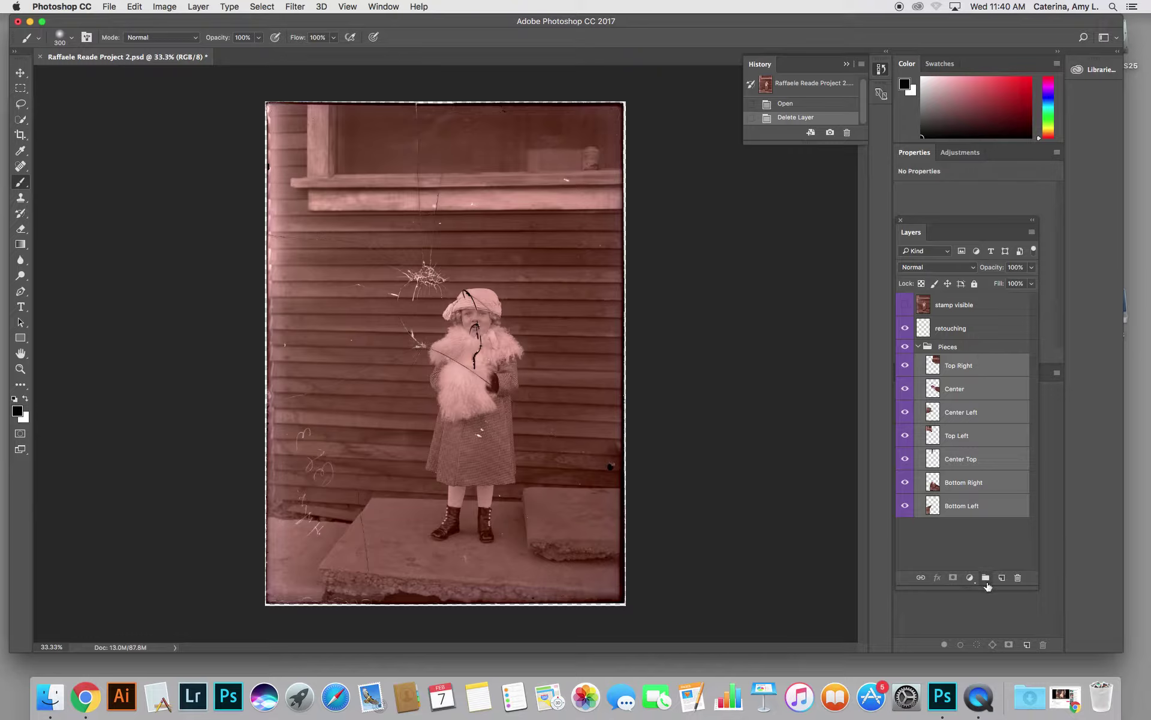
click(919, 347)
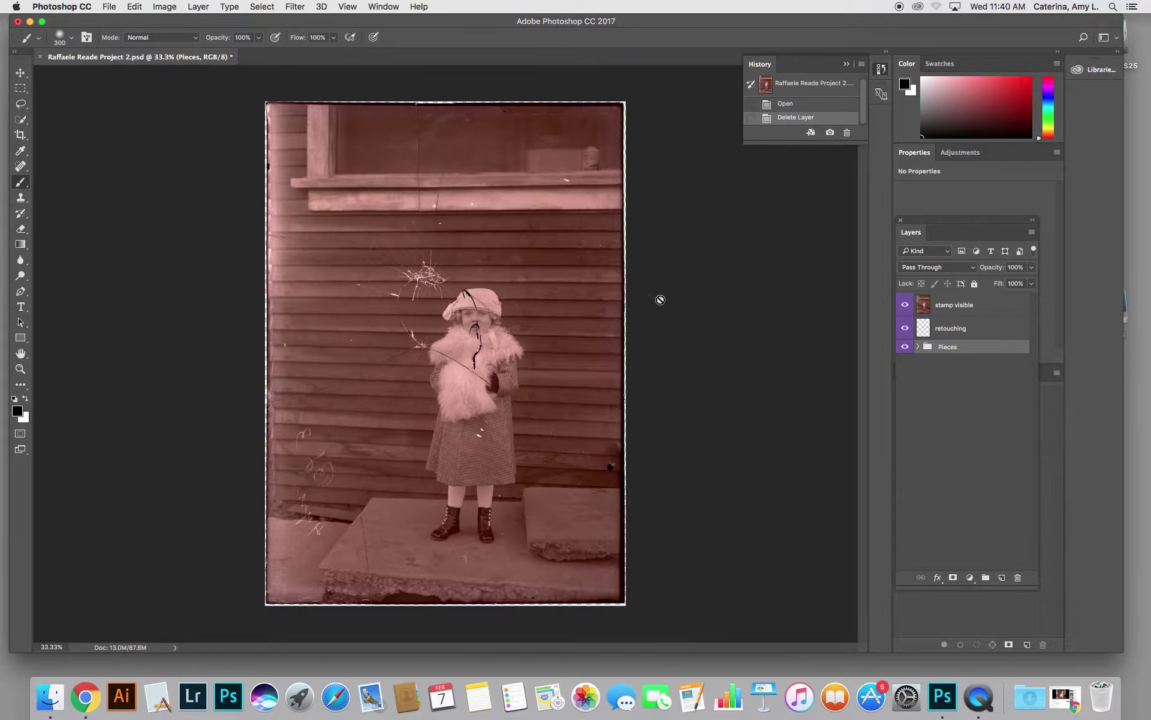
Step: Zoom to 66.67% on the siding left of the girl and select the stamp visible layer
key(super+equal)
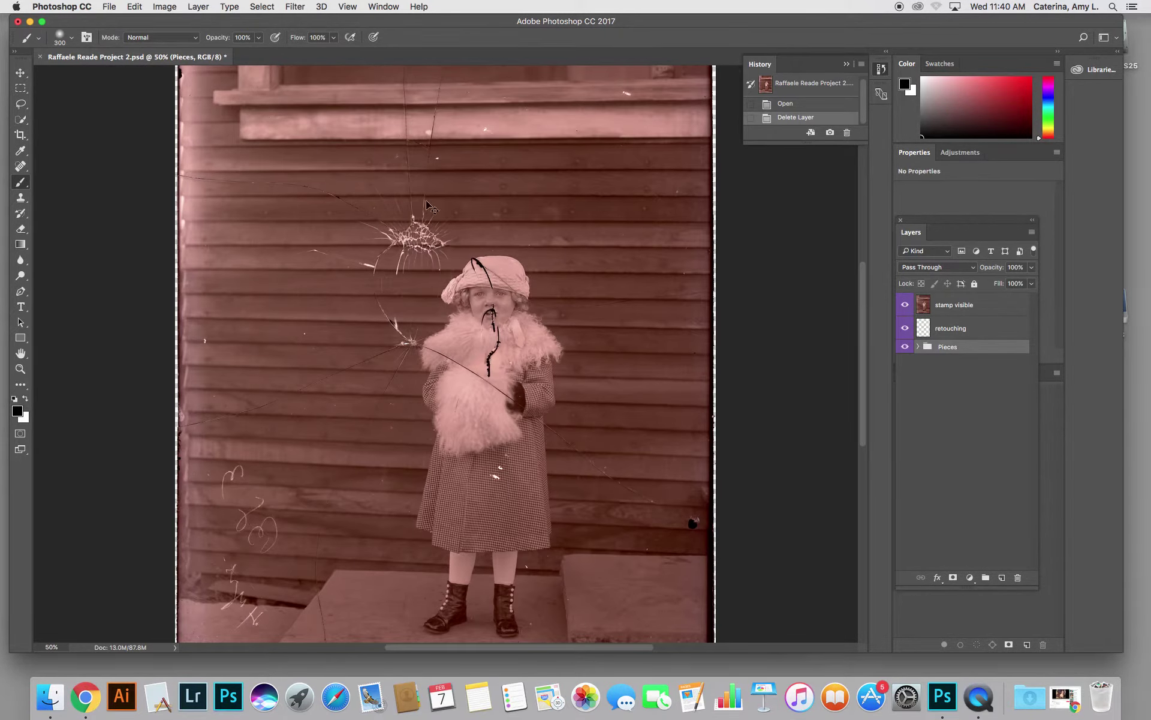
key(super+equal)
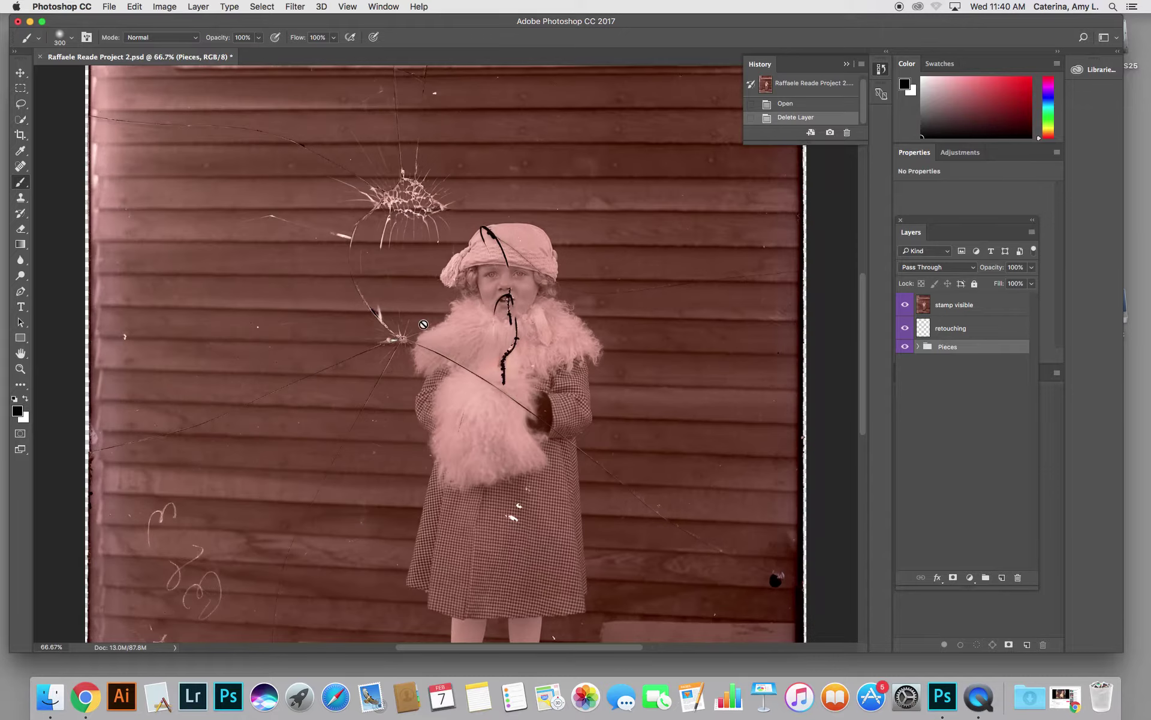
drag(297, 287, 411, 378)
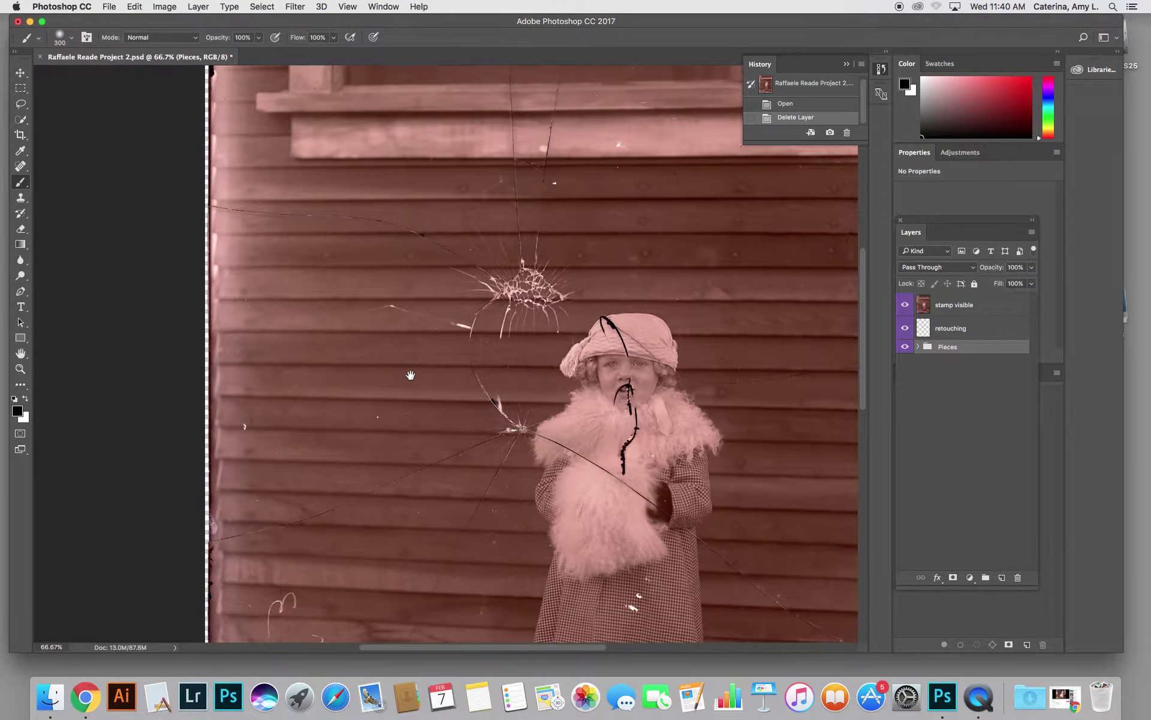
click(956, 310)
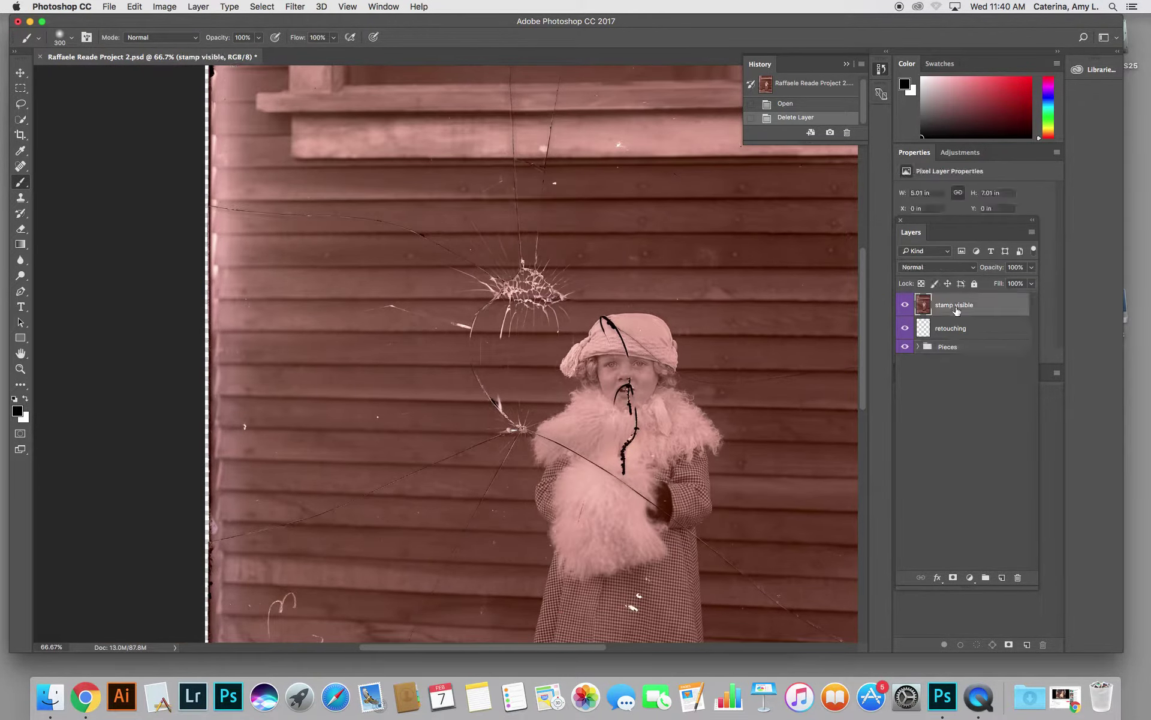
Step: Draw a rectangular marquee around clean siding left of the girl
click(21, 88)
click(67, 88)
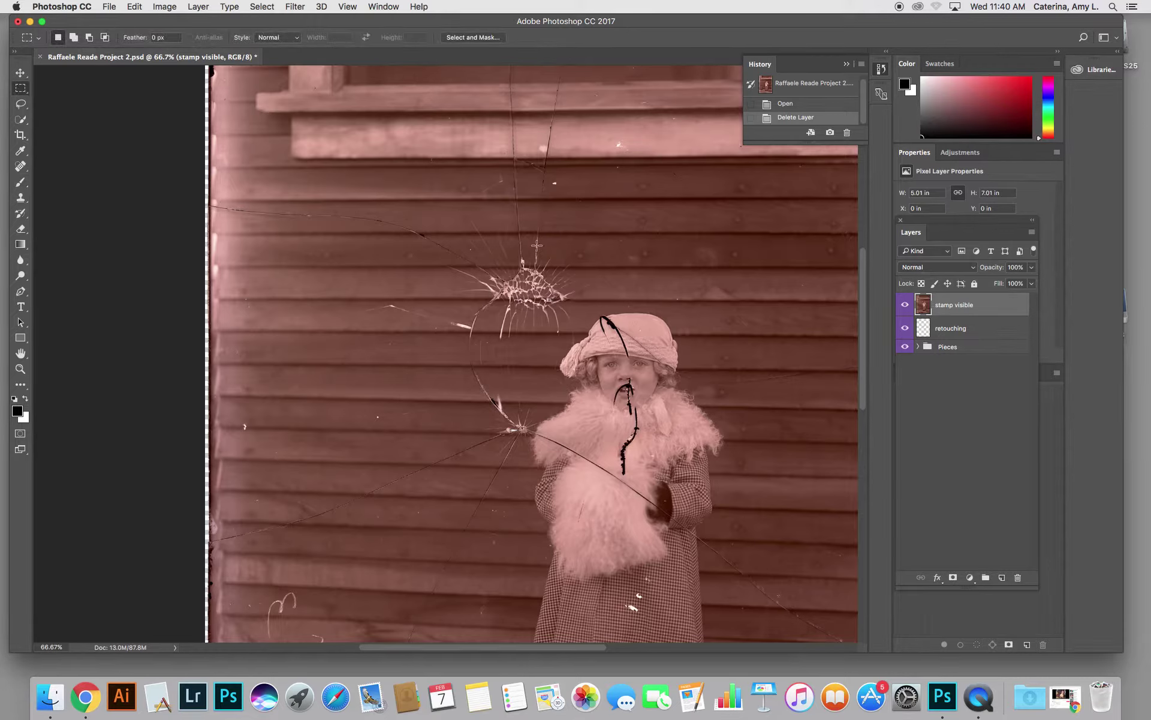
drag(234, 195, 439, 497)
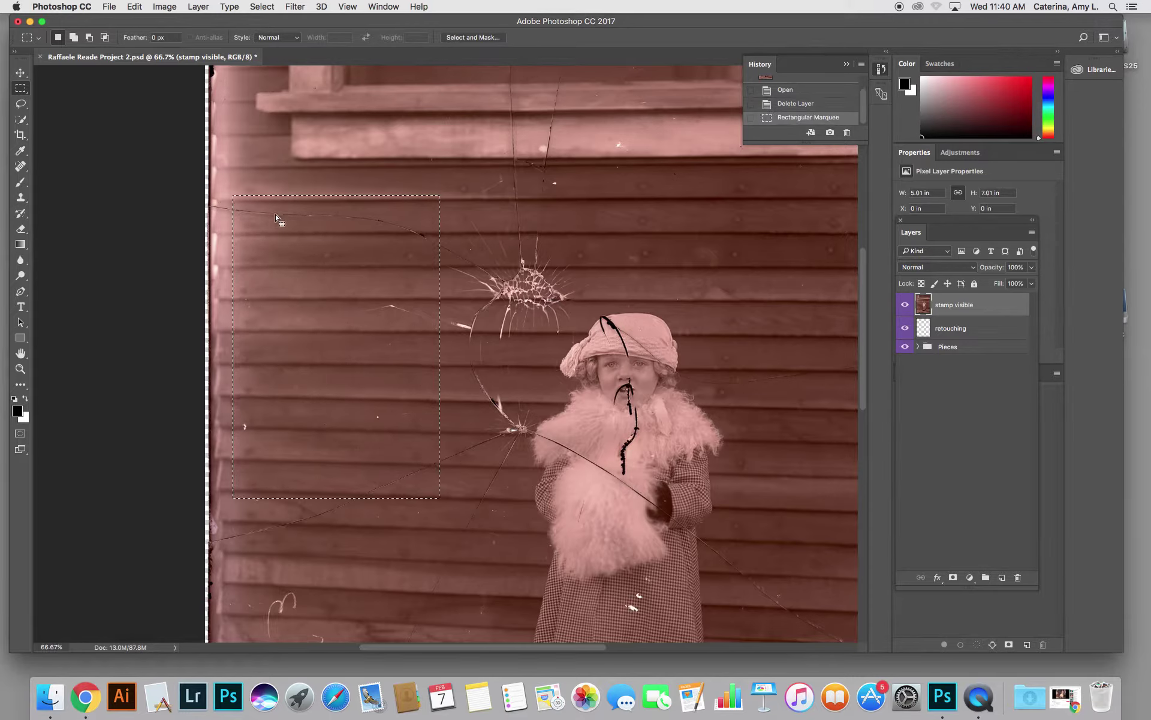
drag(363, 226, 431, 249)
drag(305, 276, 242, 258)
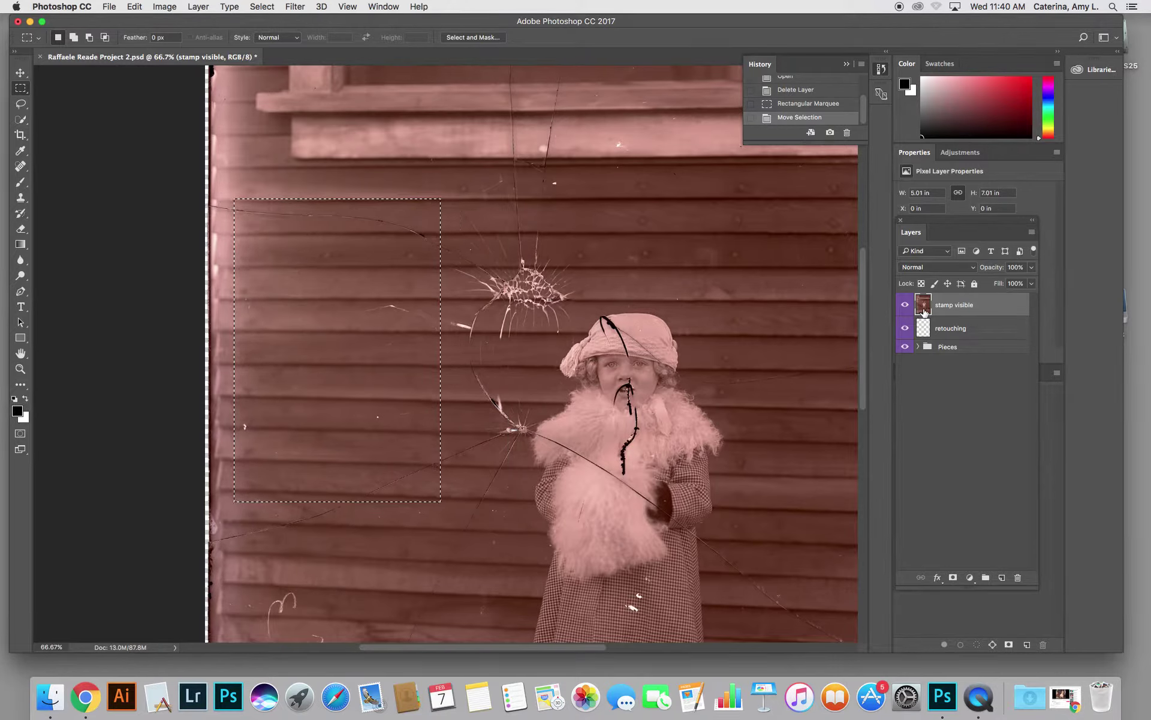
Step: Copy the selected siding to a new layer named 'house bit'
key(ctrl+j)
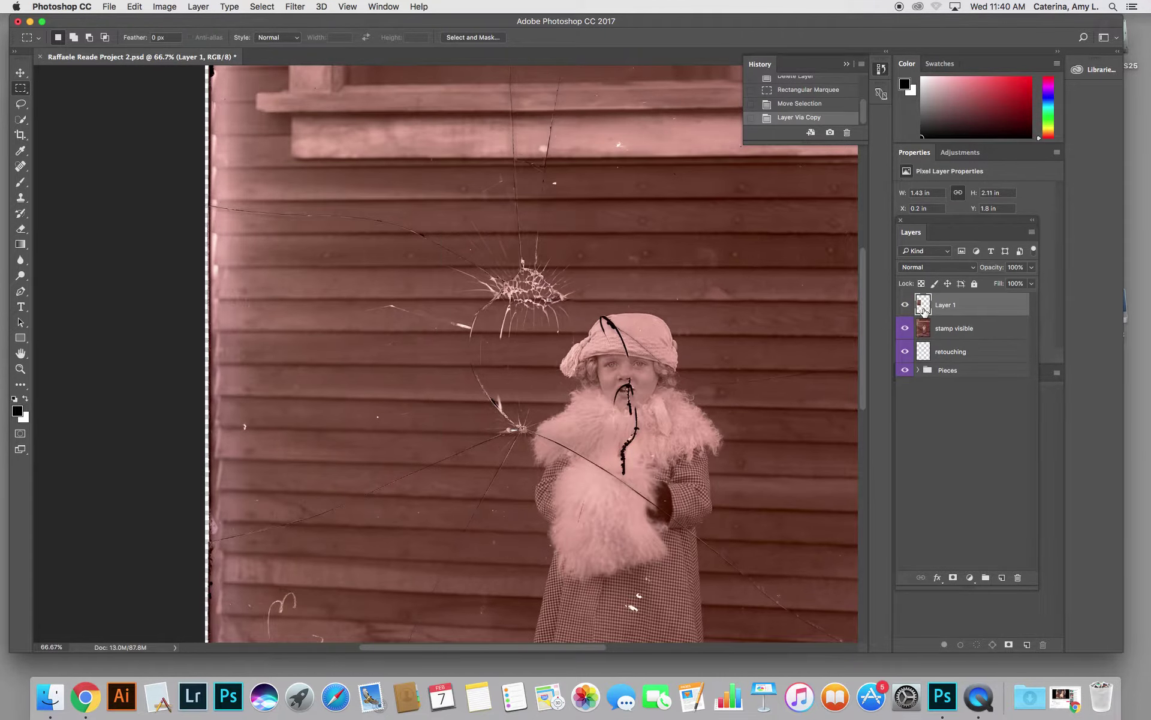
mouse_move(905, 328)
mouse_down()
mouse_move(907, 372)
mouse_move(905, 328)
mouse_up()
text(house bit)
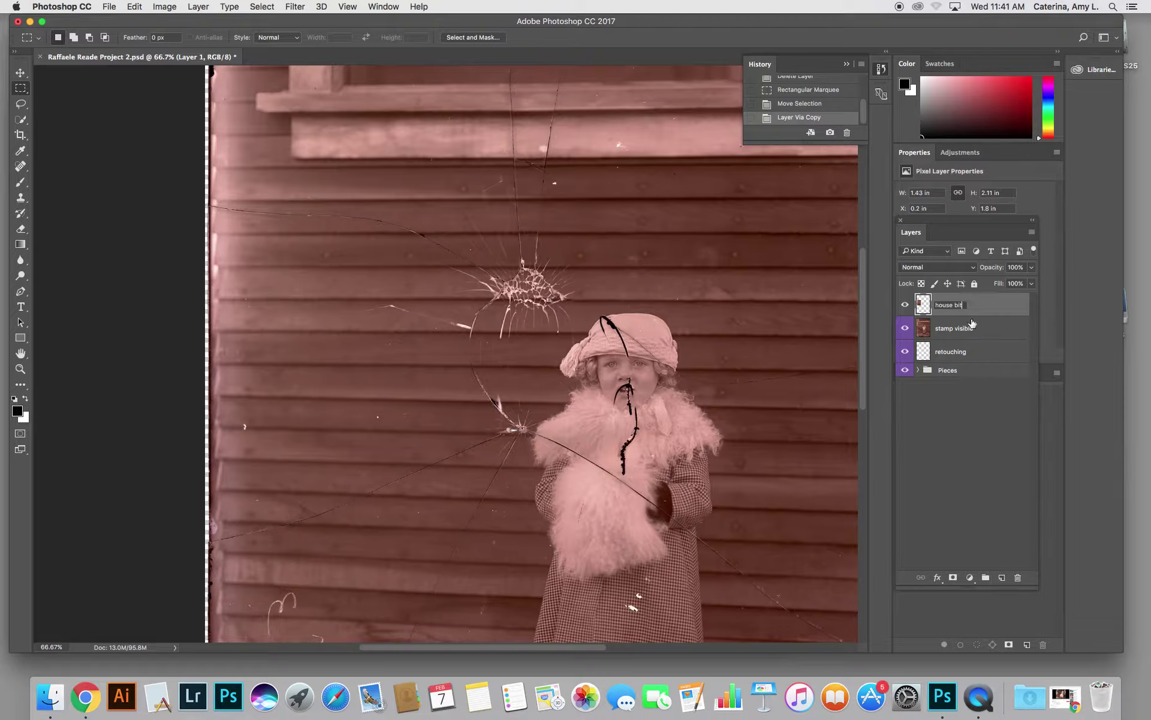
key(Return)
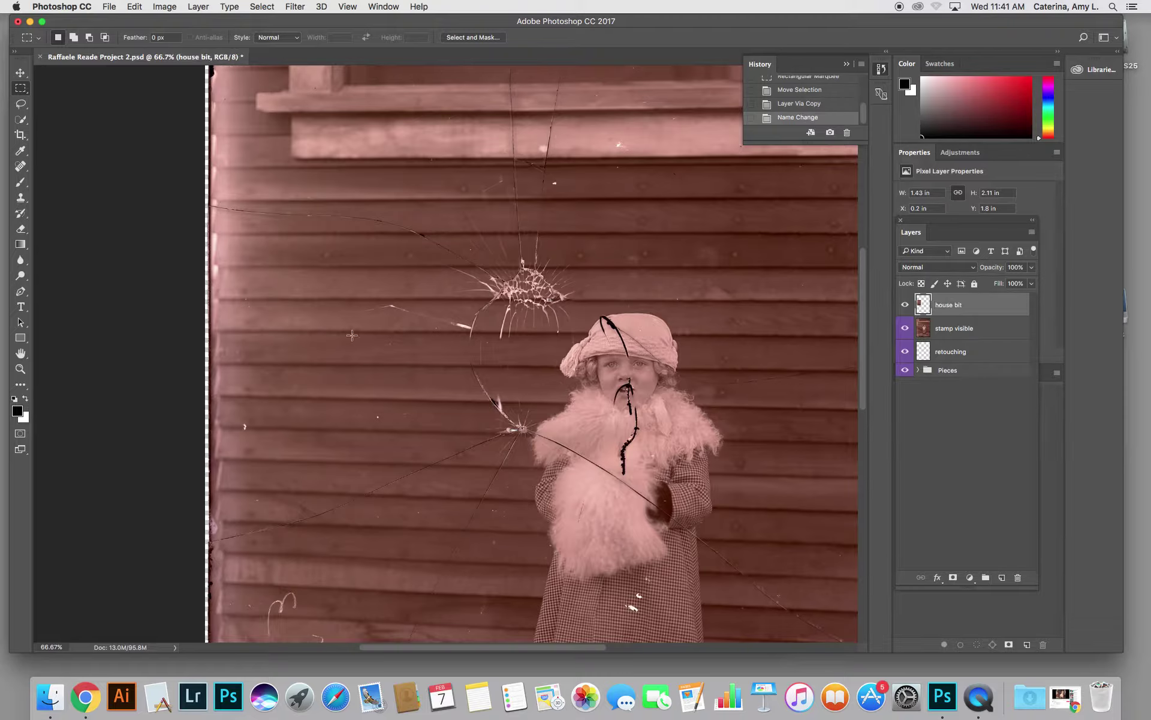
Step: Move the house bit patch right and up over the starburst crack
key(v)
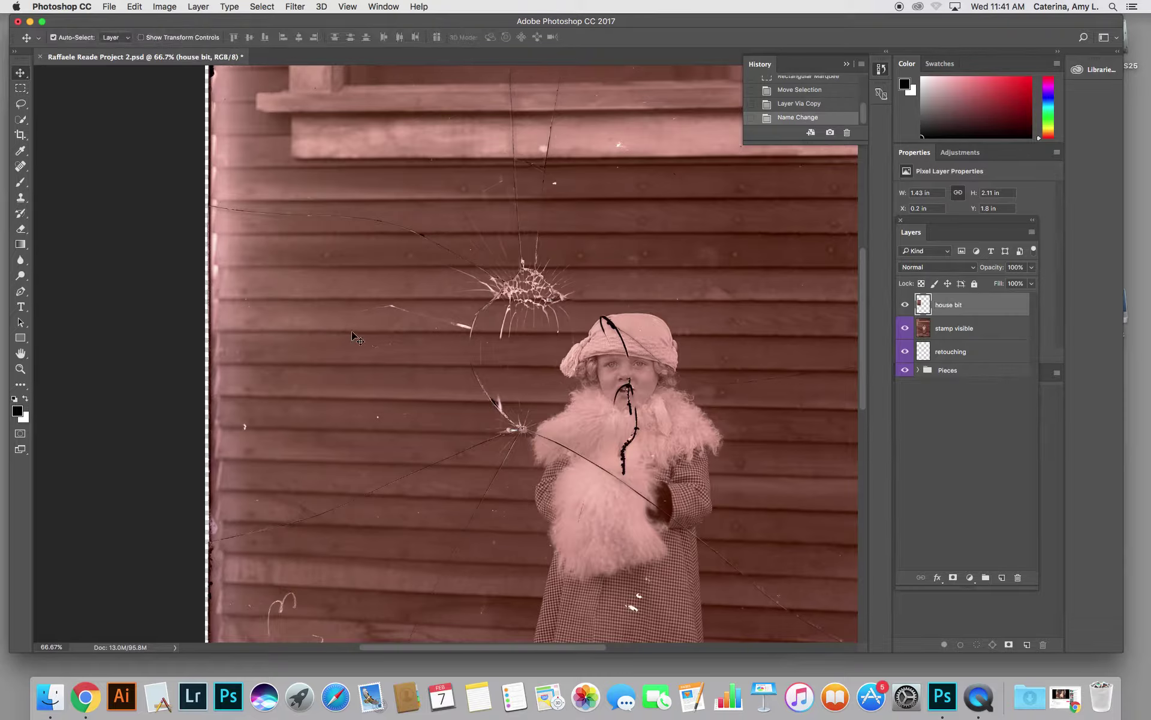
drag(355, 339, 480, 341)
key(Up)
key(Up)
key(Up)
key(Up)
key(Up)
key(Up)
key(Up)
key(Up)
key(Up)
key(Up)
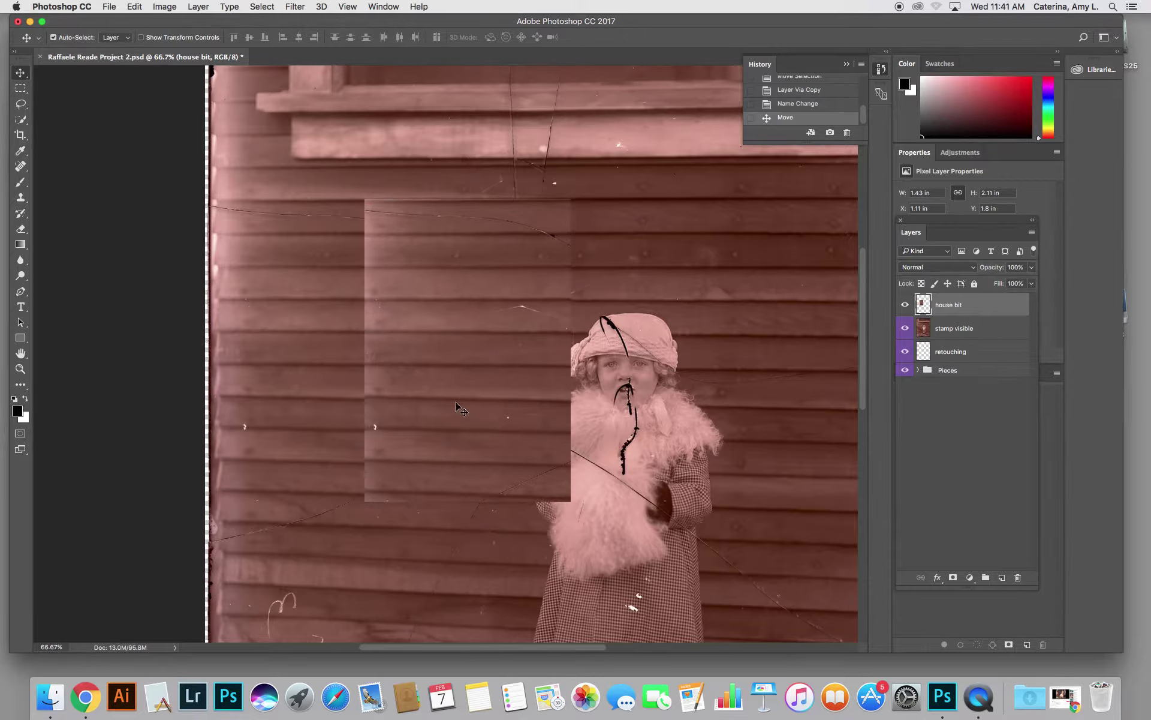
drag(456, 402, 469, 409)
key(Up)
key(Up)
key(Up)
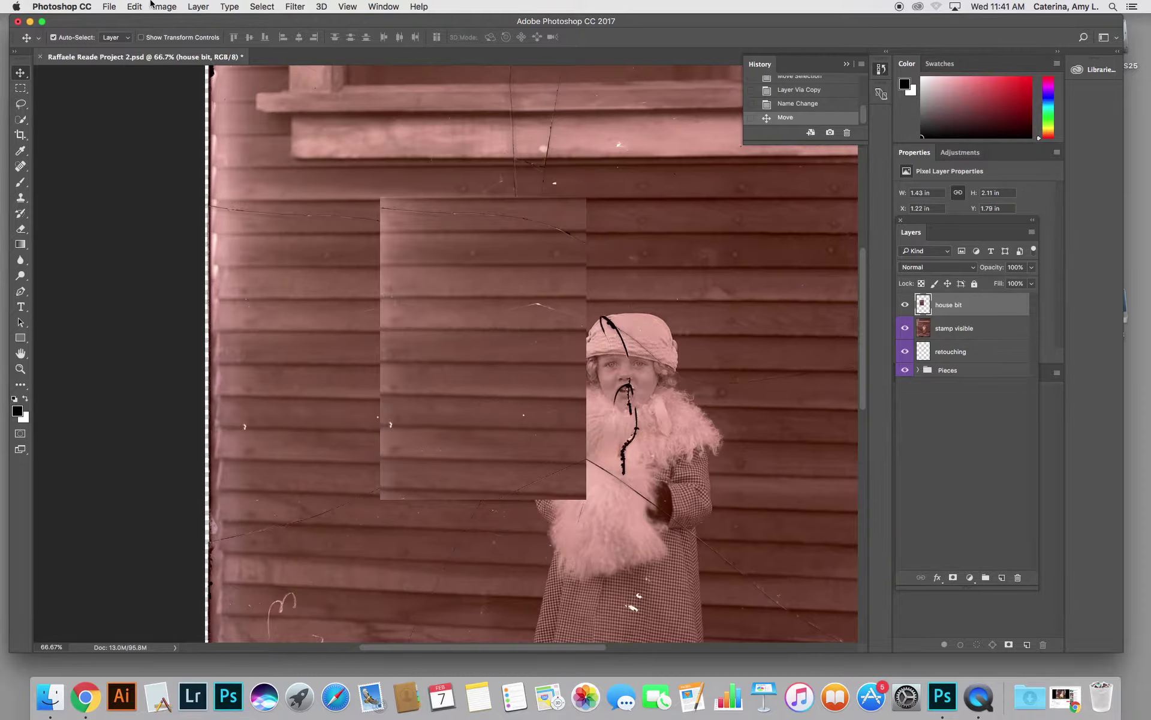
Step: Start an Edit > Transform > Skew on house bit and turn off View > Snap
click(130, 7)
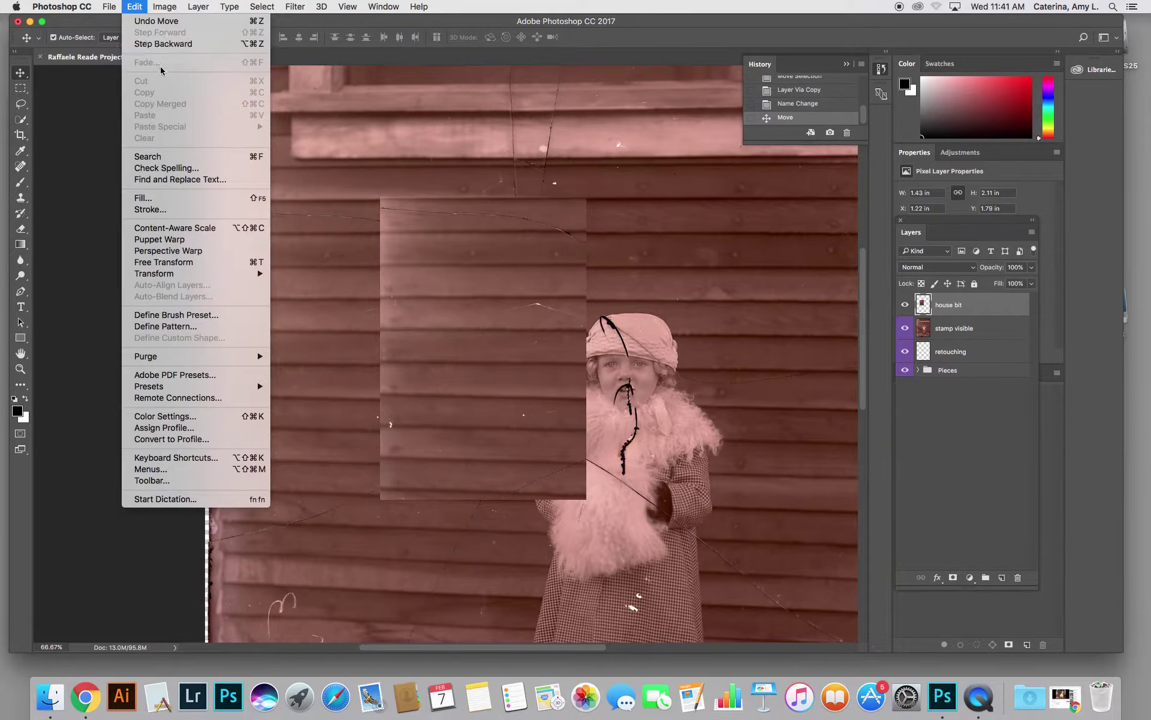
mouse_move(170, 275)
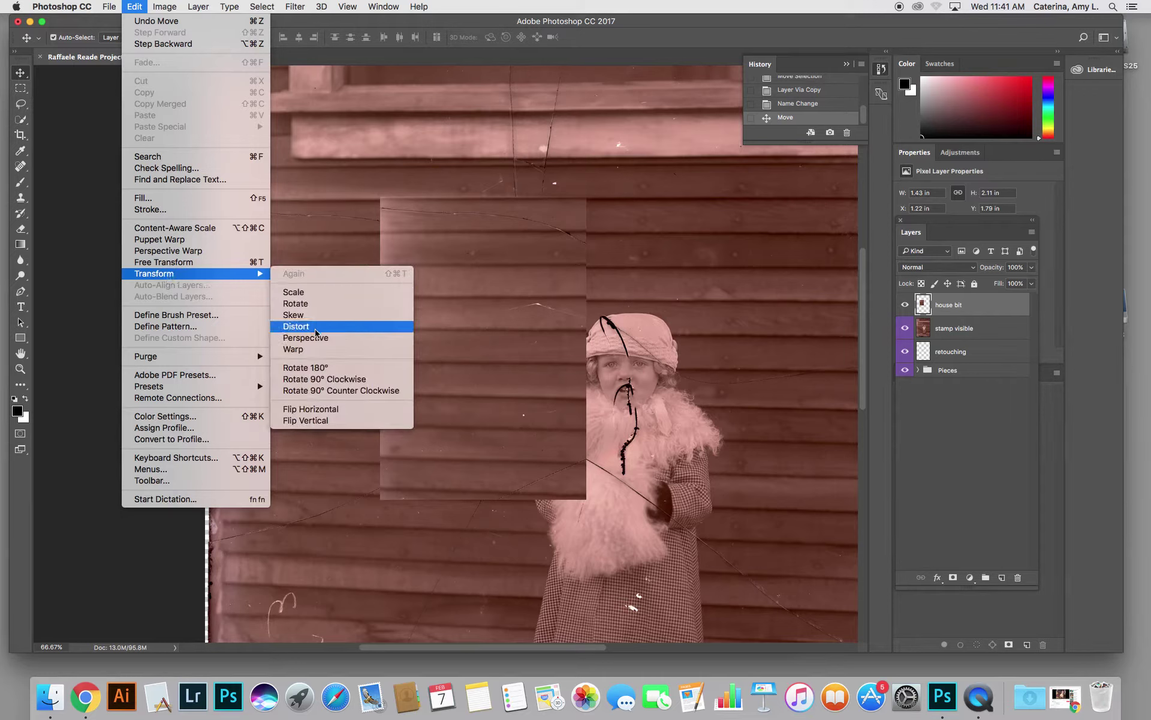
click(315, 318)
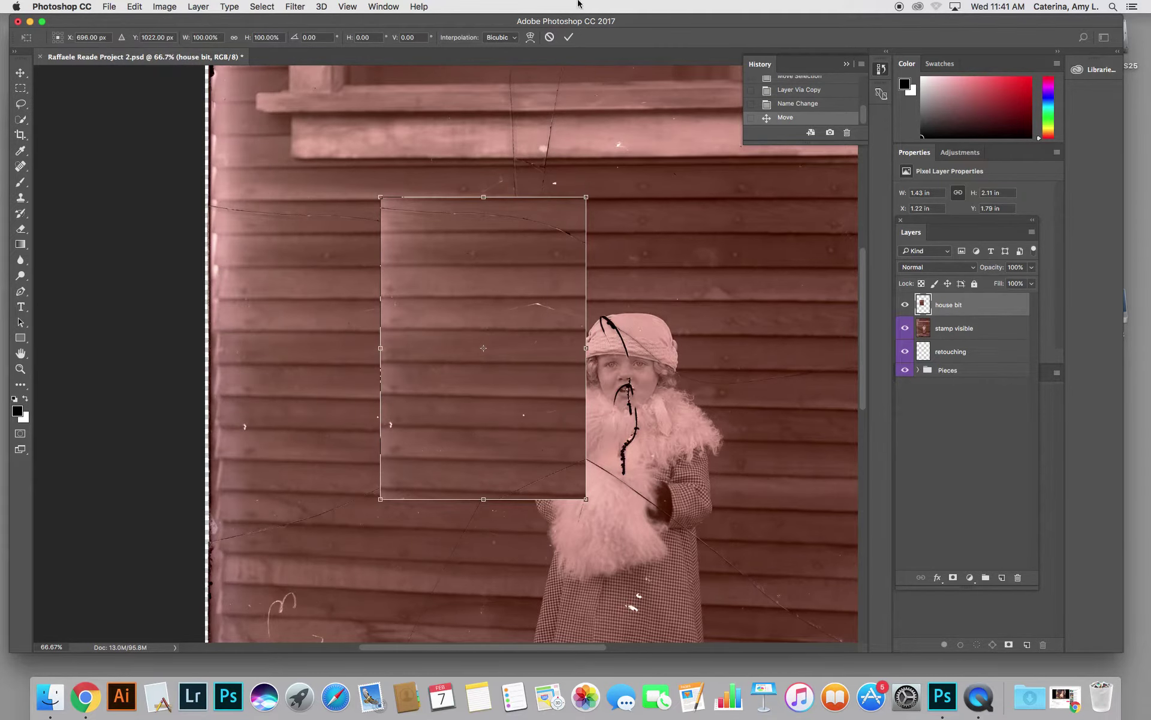
click(348, 6)
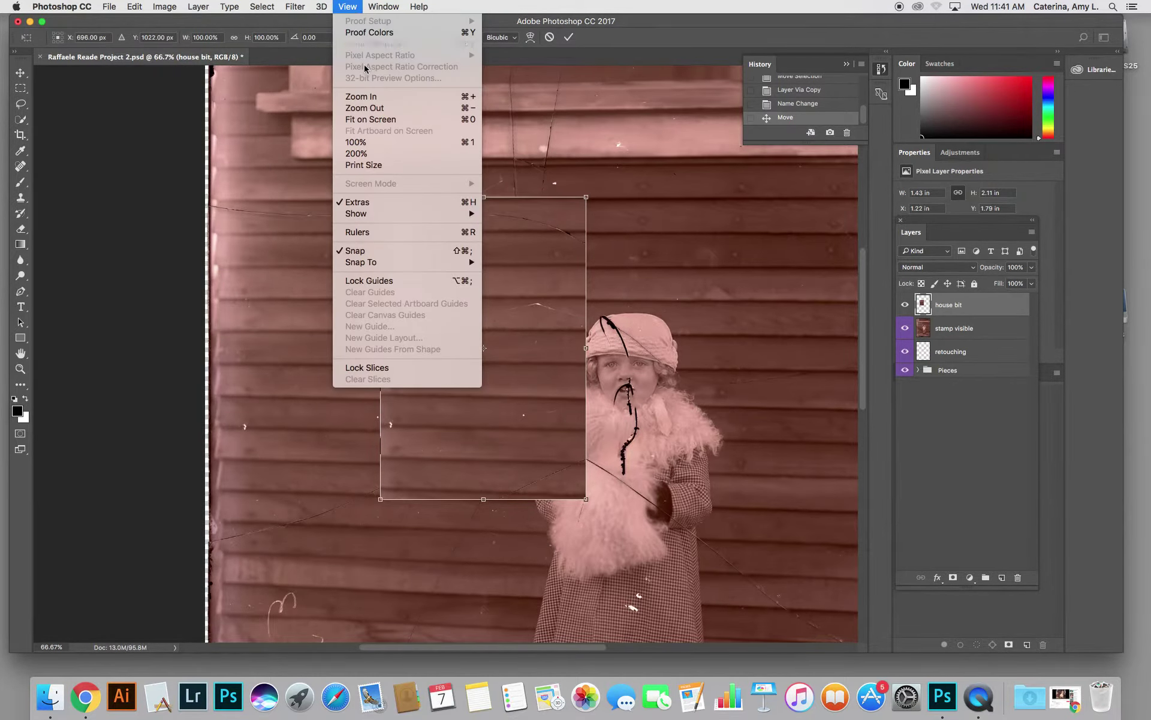
click(355, 251)
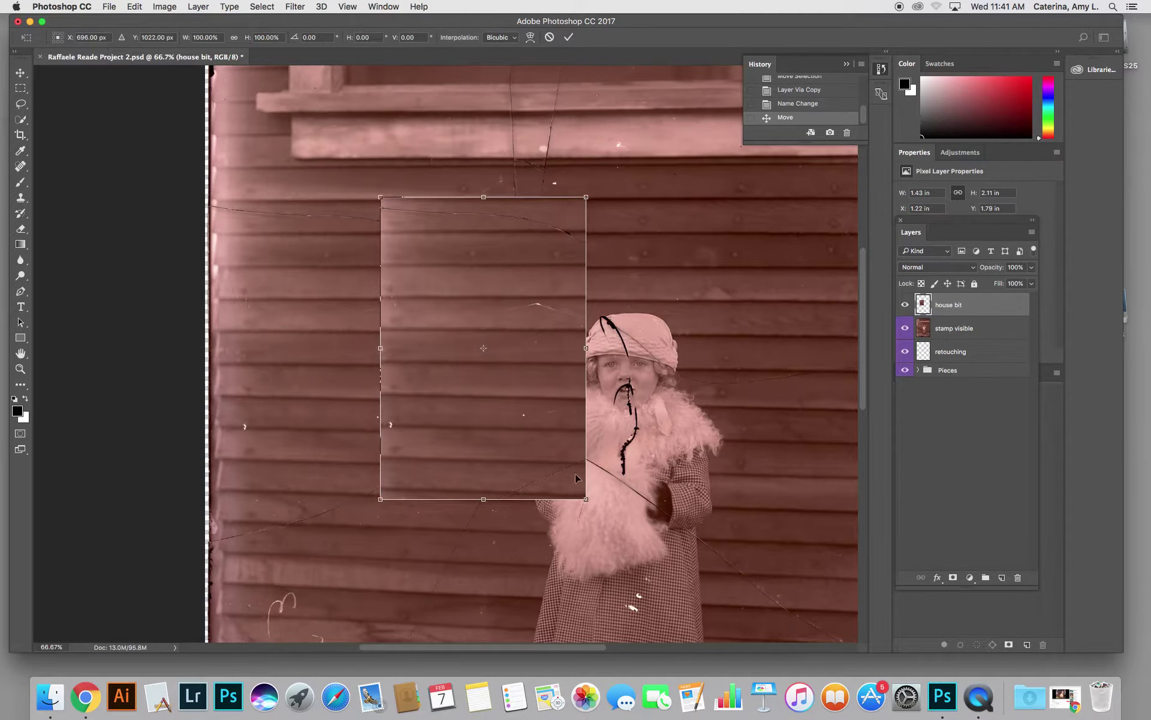
Step: Nudge the patch's corner and left-edge handles slightly to align the boards, then commit
drag(588, 504, 586, 503)
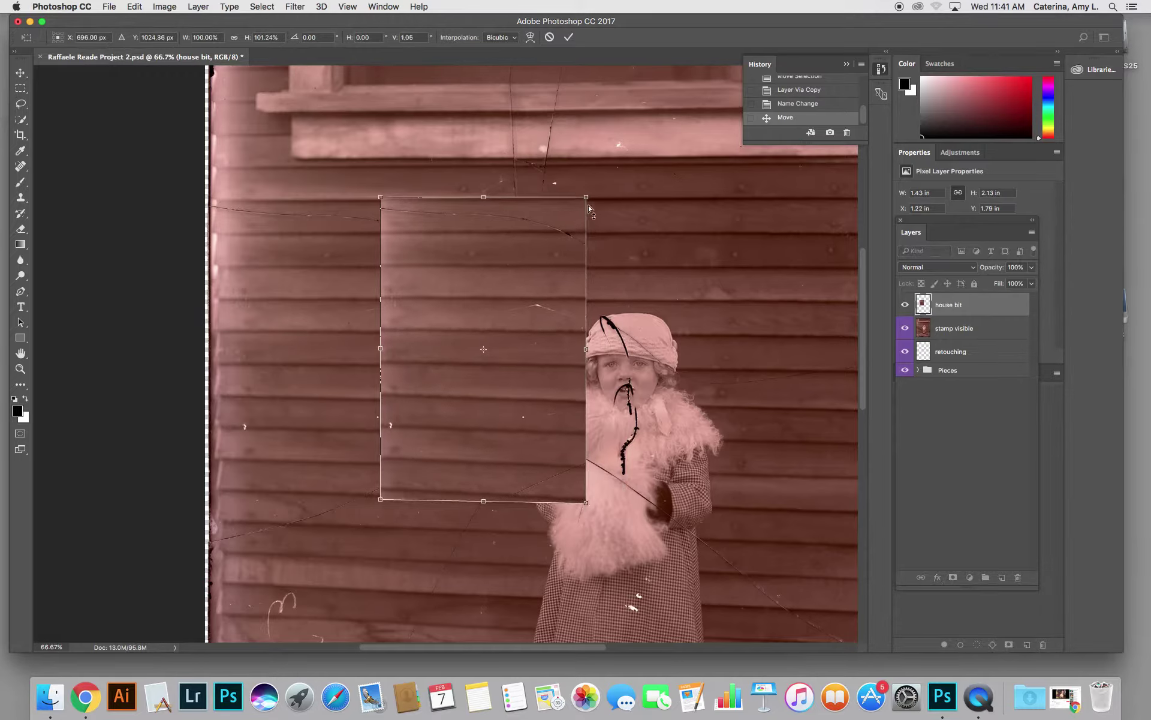
drag(588, 201, 588, 204)
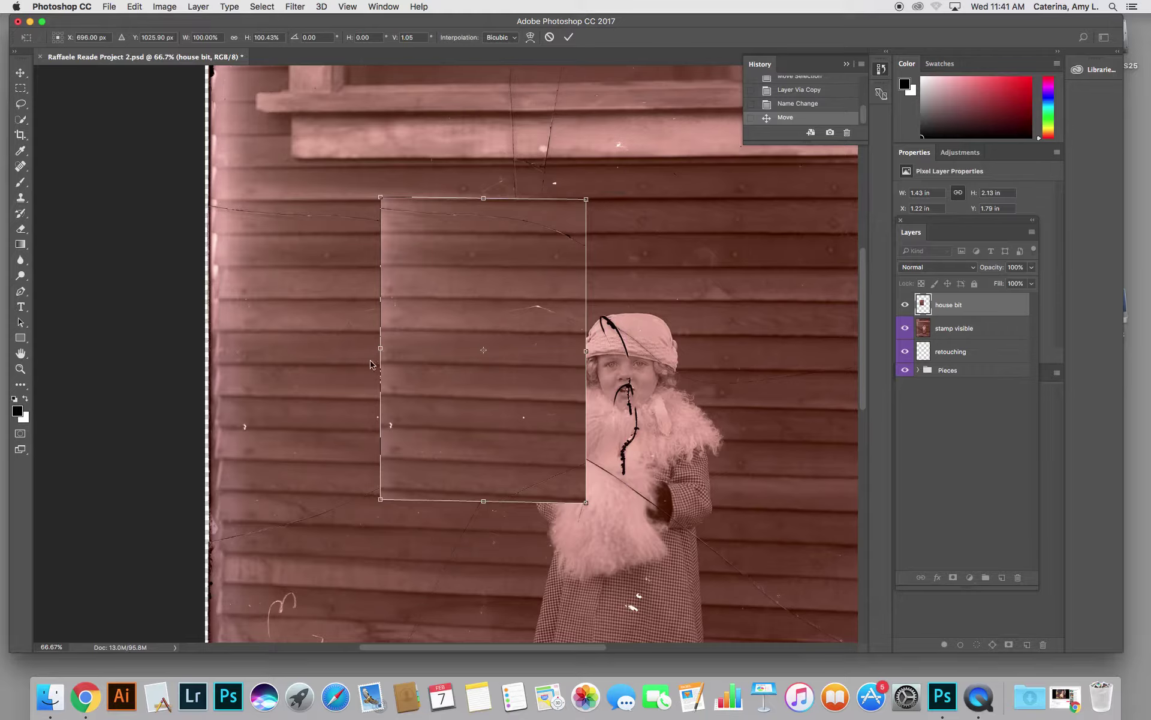
drag(381, 353, 382, 354)
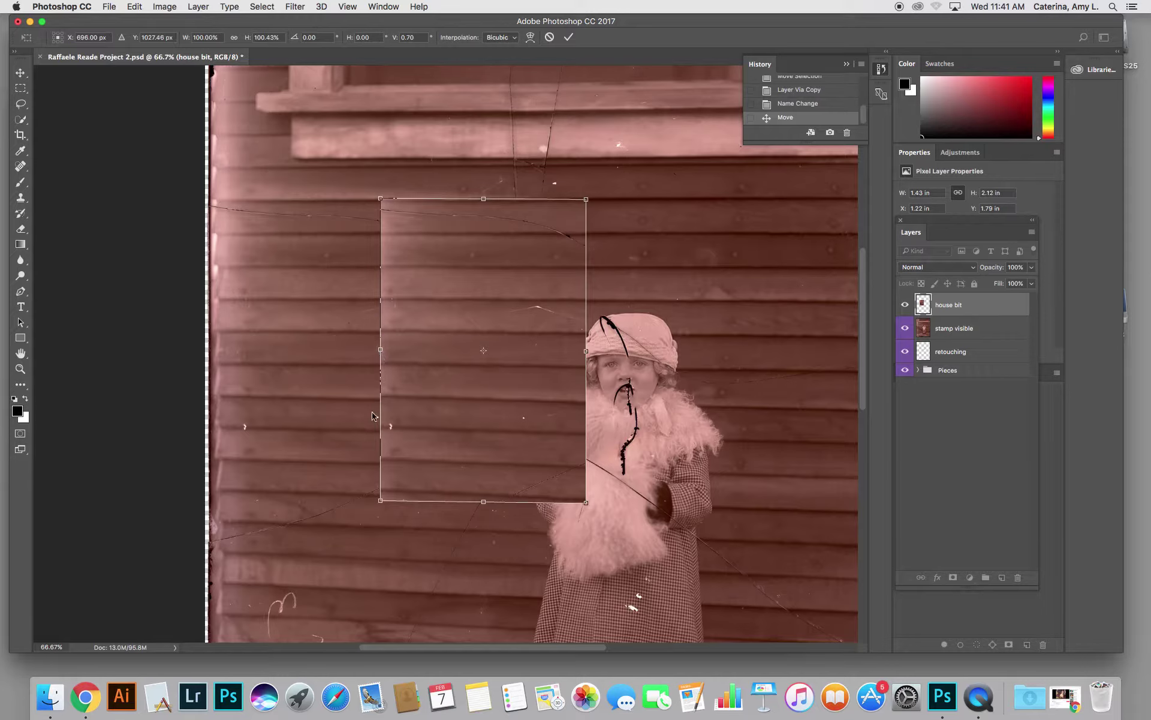
drag(381, 503, 380, 505)
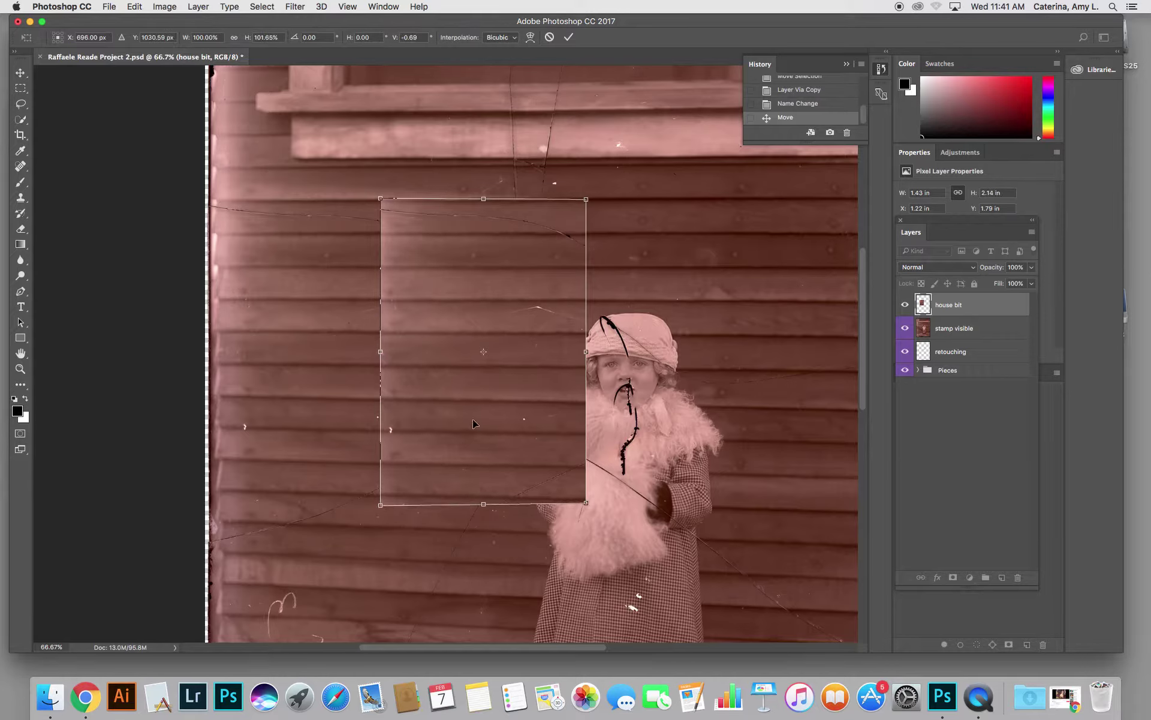
key(Return)
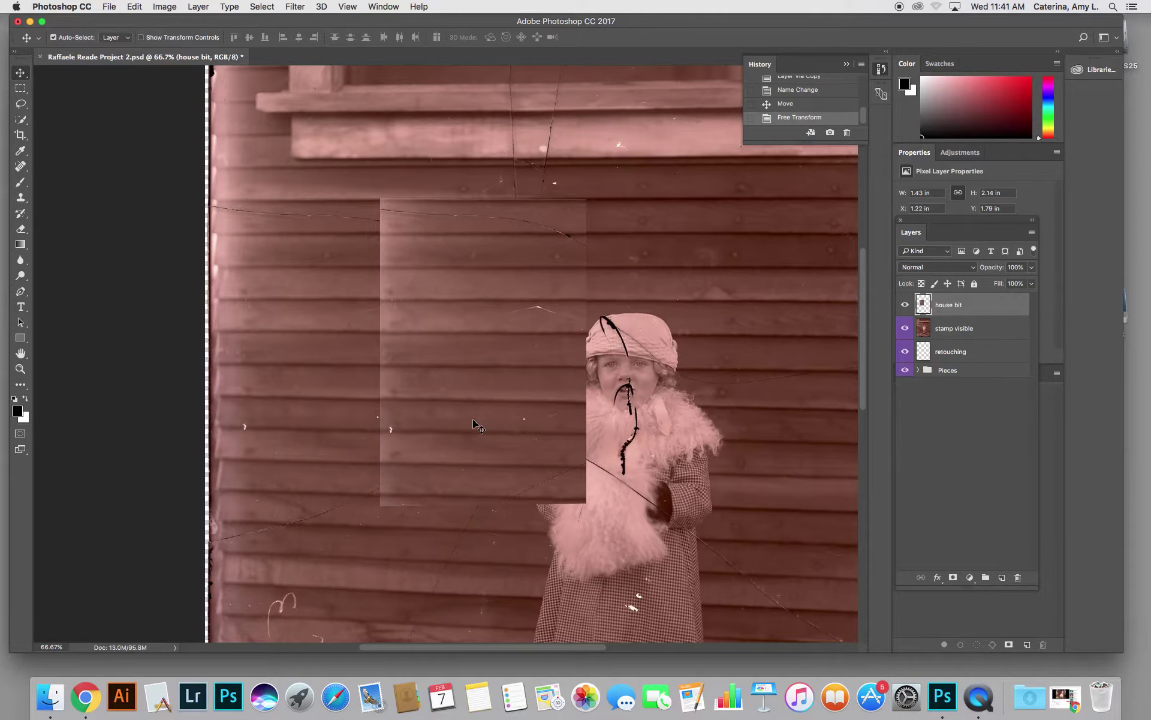
Step: Add a layer mask to house bit and paint black with a 200 brush over the top band
click(954, 577)
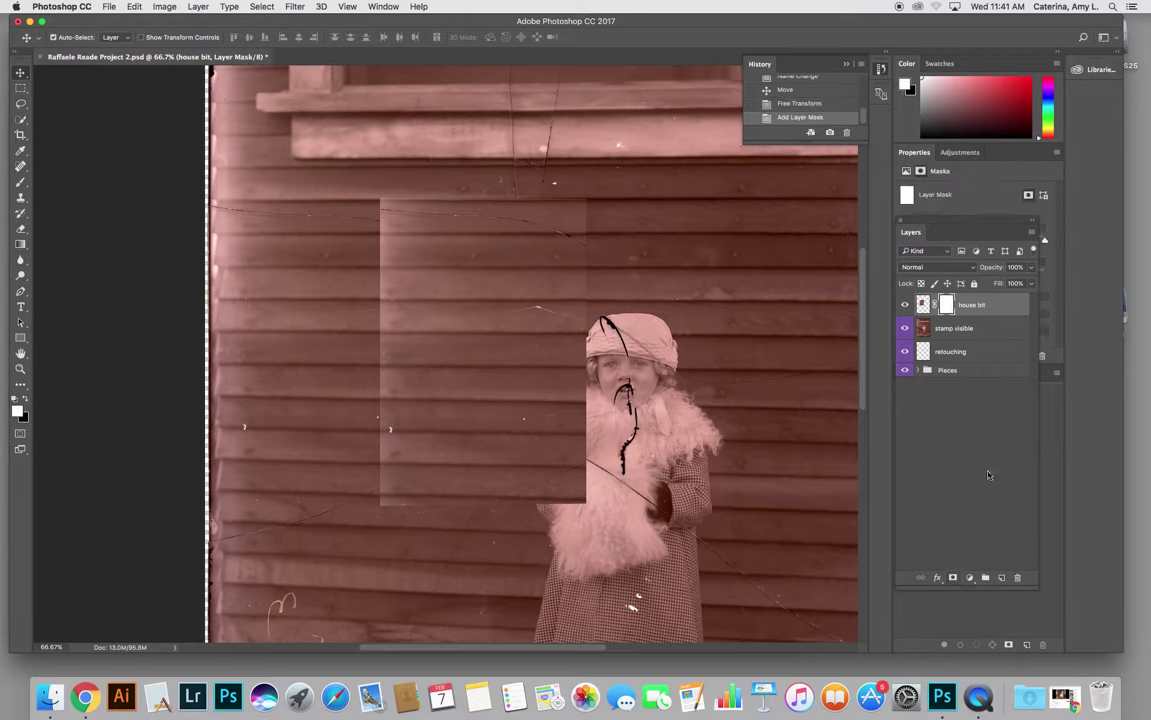
key(b)
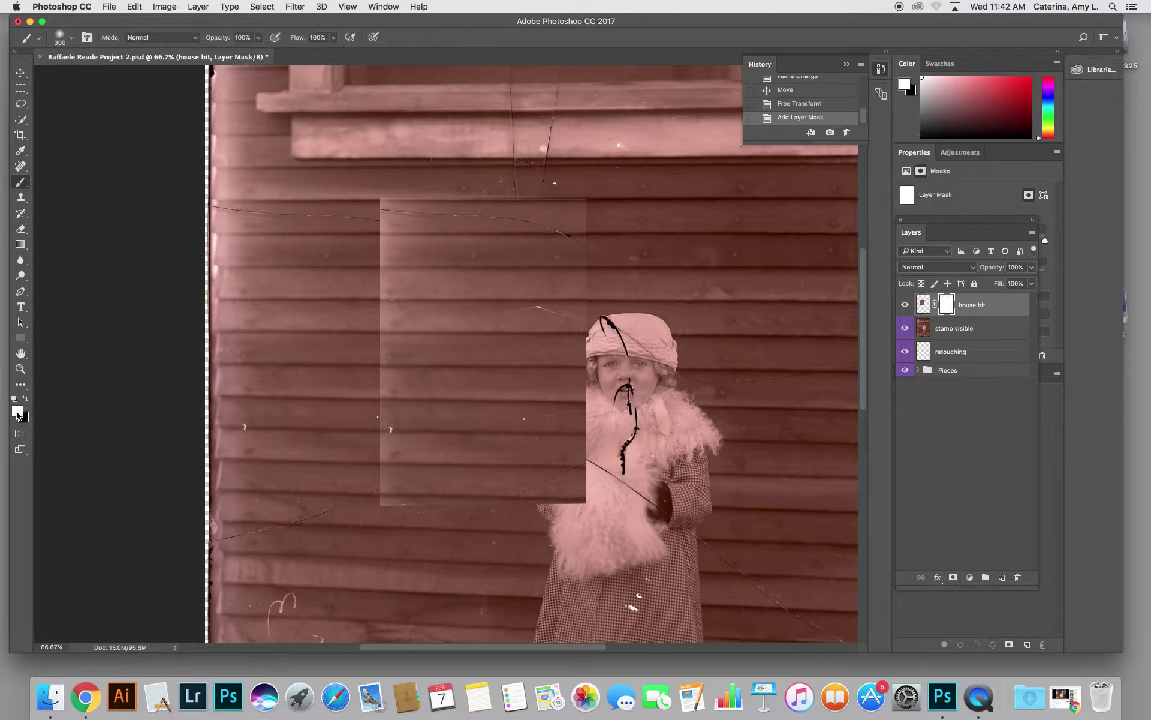
key(bracketleft)
key(bracketleft)
key(bracketleft)
key(bracketleft)
key(bracketleft)
key(x)
mouse_move(394, 198)
mouse_down()
mouse_move(347, 256)
mouse_move(418, 182)
mouse_move(497, 207)
mouse_move(421, 198)
mouse_move(596, 218)
mouse_move(571, 238)
mouse_move(379, 217)
mouse_move(442, 214)
mouse_move(370, 245)
mouse_move(389, 516)
mouse_move(506, 518)
mouse_move(571, 499)
mouse_move(612, 335)
mouse_move(575, 391)
mouse_move(558, 395)
mouse_move(584, 428)
mouse_move(562, 505)
mouse_move(546, 476)
mouse_move(545, 431)
mouse_move(558, 446)
mouse_move(557, 504)
mouse_up()
Step: Paint white over the crack spots and black near the upper crack on the mask
key(x)
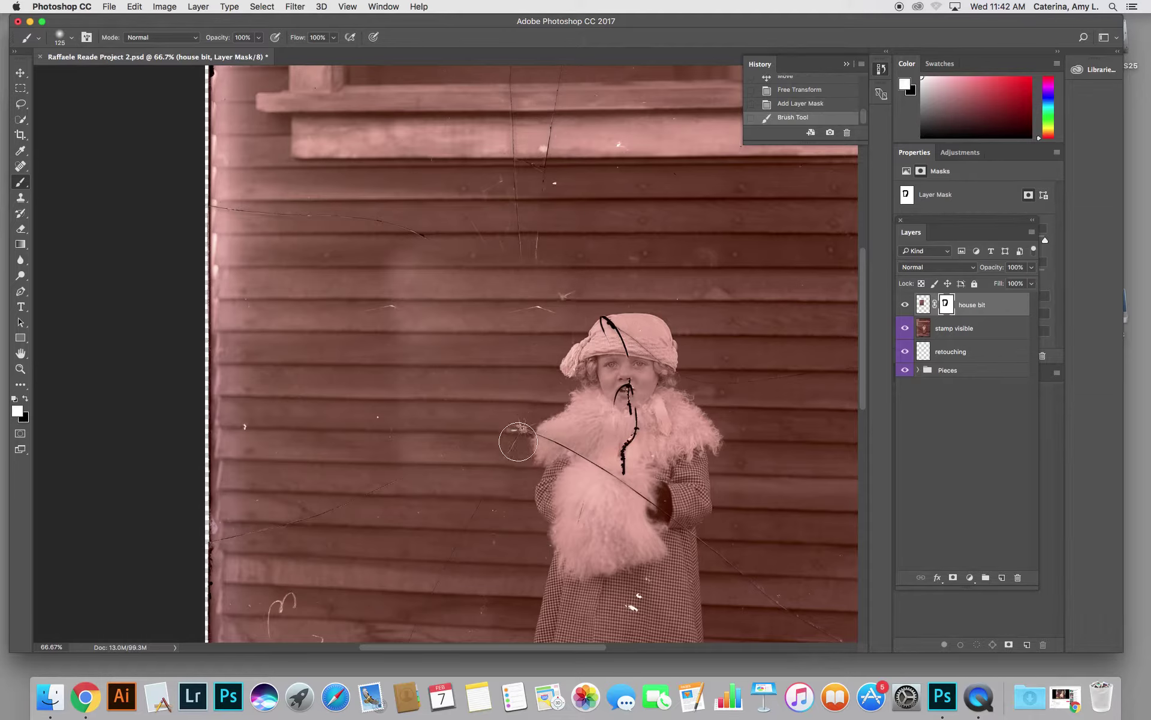
drag(514, 419, 519, 425)
click(437, 484)
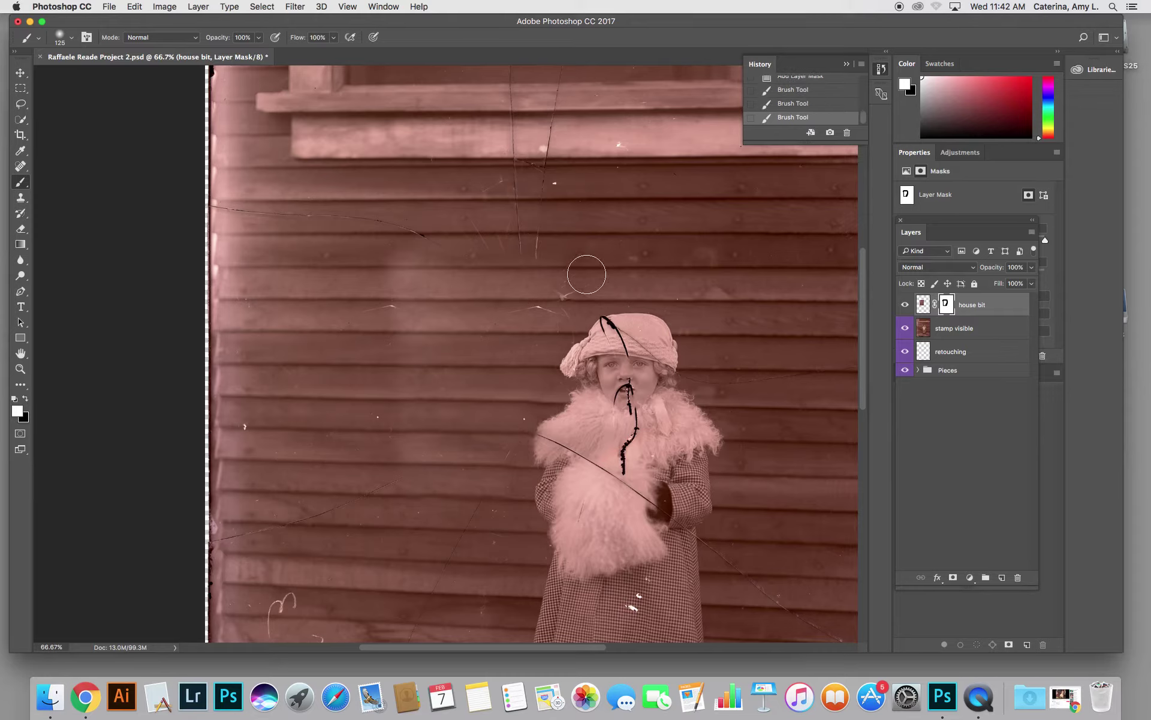
key(x)
mouse_move(548, 260)
mouse_down()
mouse_move(503, 247)
mouse_move(399, 254)
mouse_move(547, 264)
mouse_move(559, 285)
mouse_move(529, 262)
mouse_up()
key(x)
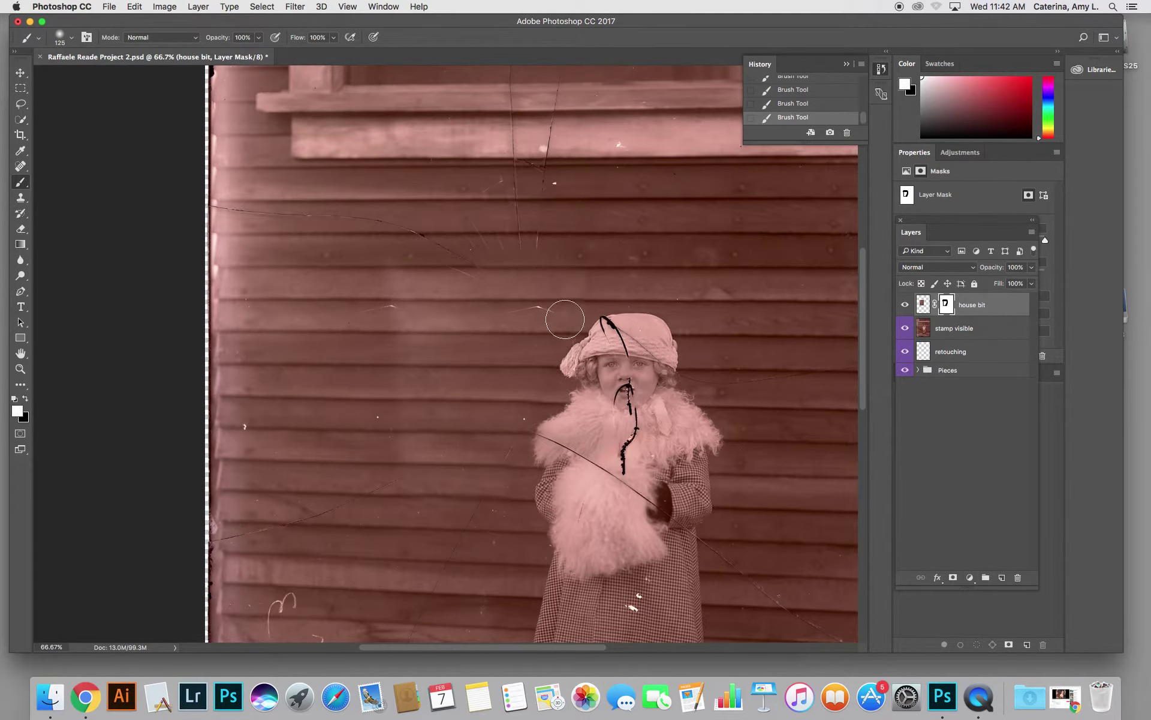
Step: Zoom in on the girl's face and refine the mask around the hat with a 25 brush
key(super+plus)
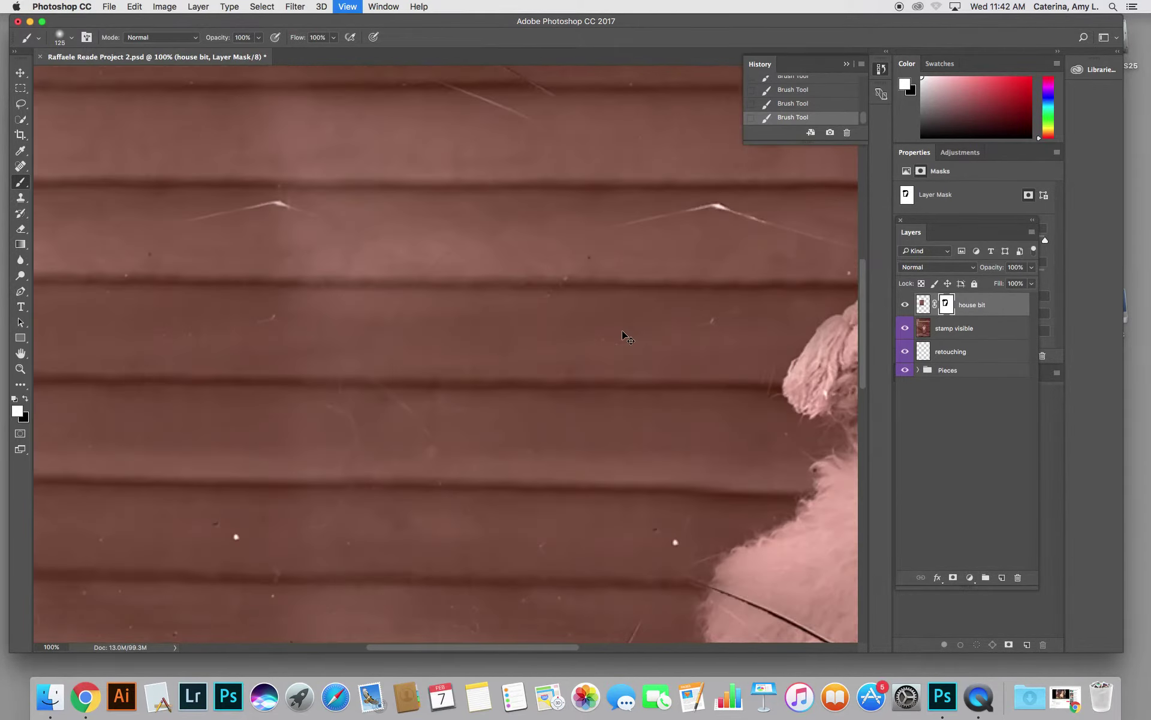
key(super+plus)
key(super+plus)
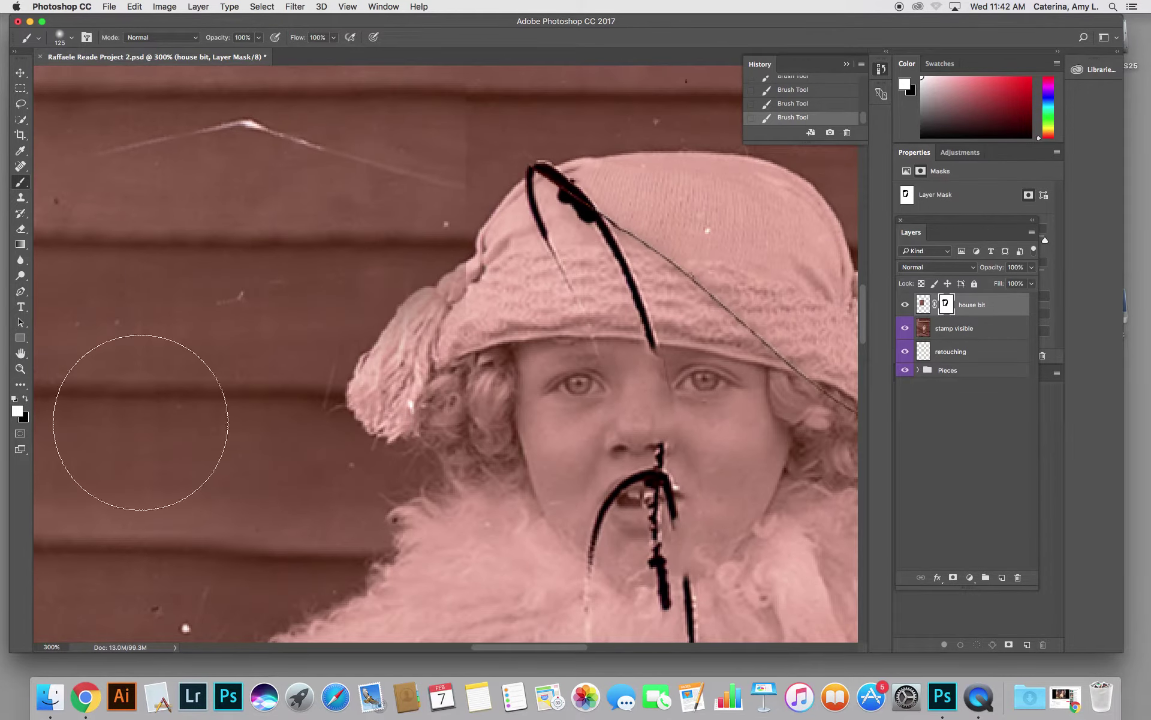
key(bracketleft)
key(bracketleft)
key(bracketleft)
key(bracketleft)
key(bracketleft)
key(bracketleft)
key(bracketleft)
key(bracketleft)
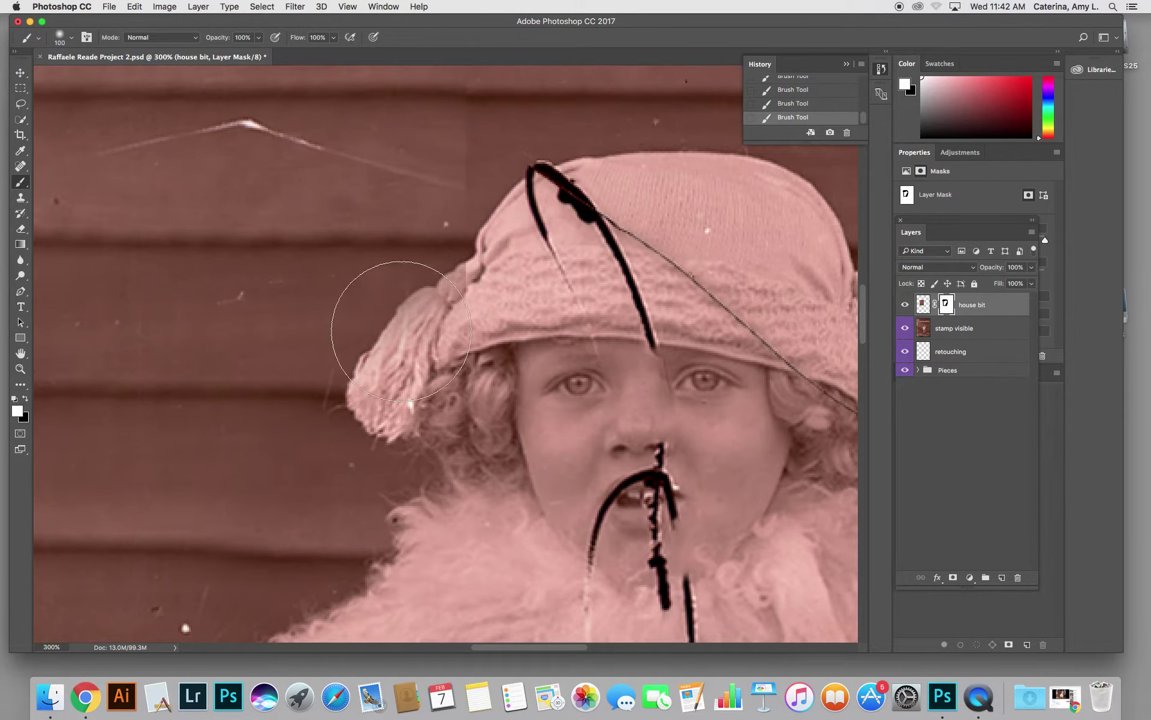
key(bracketleft)
mouse_move(457, 297)
mouse_down()
mouse_move(472, 281)
mouse_move(414, 332)
mouse_move(390, 422)
mouse_up()
key(x)
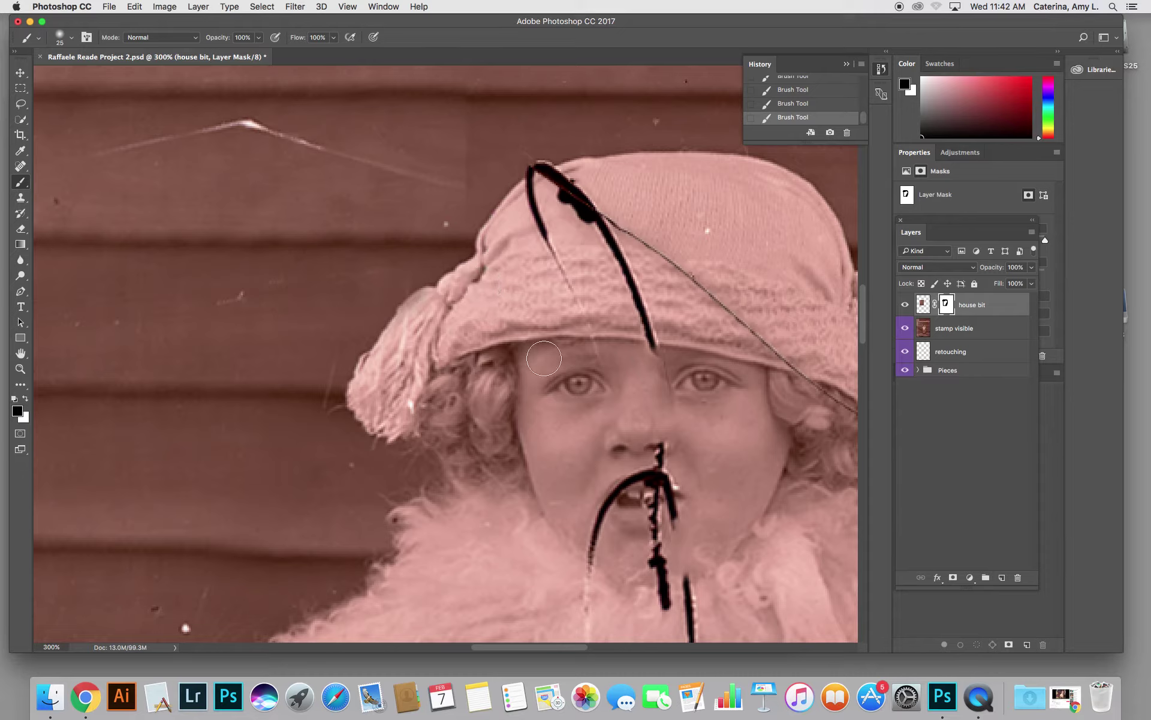
key(x)
key(x)
Step: Enlarge the brush to 50, zoom out to the whole photo, and target the house bit pixels
scroll(453, 312, up, 5)
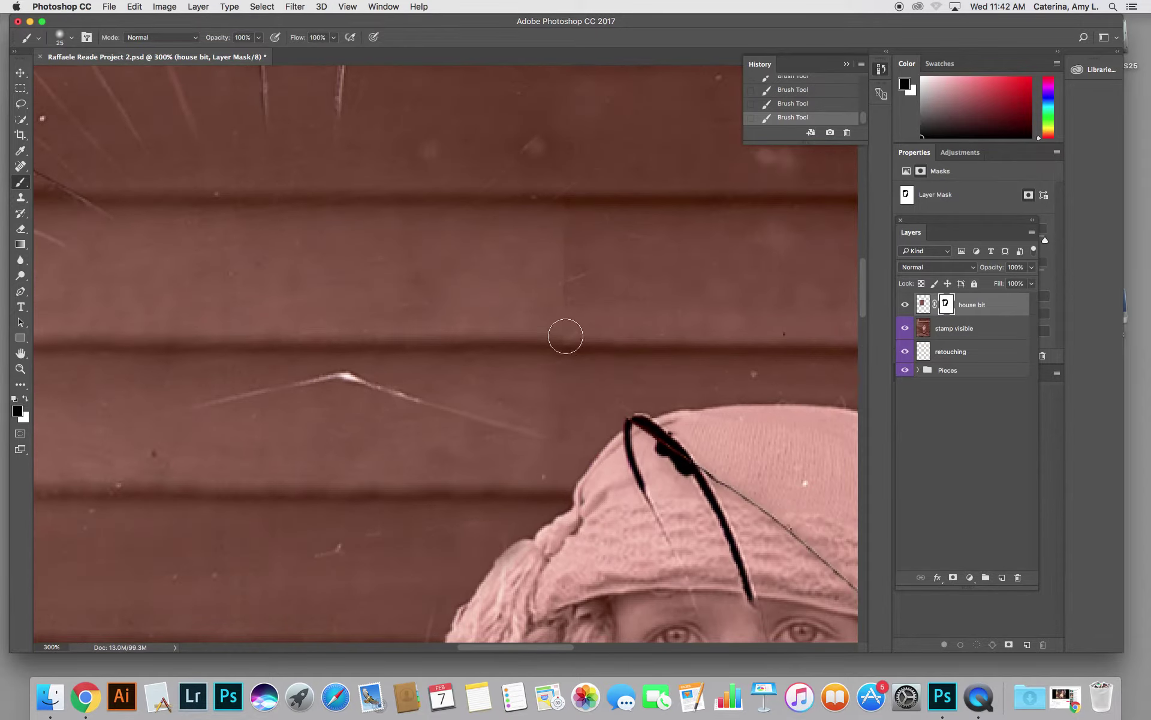
key(bracketright)
key(bracketright)
key(bracketright)
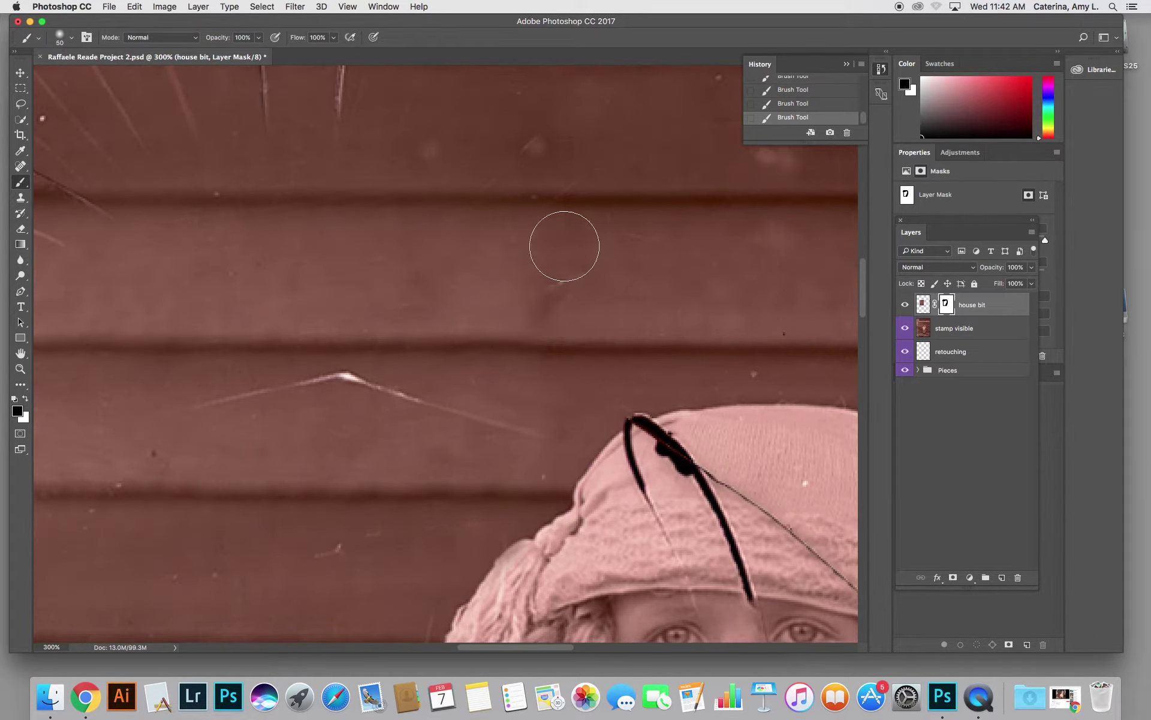
drag(443, 451, 451, 445)
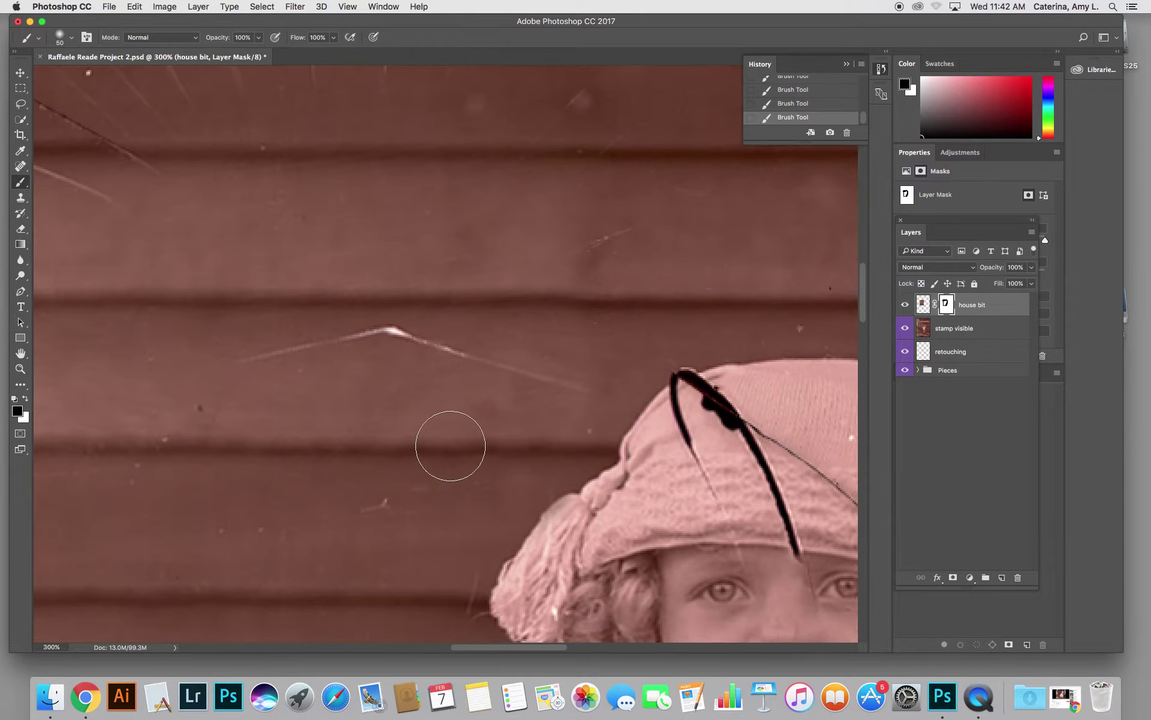
key(super+minus)
key(super+minus)
key(super+minus)
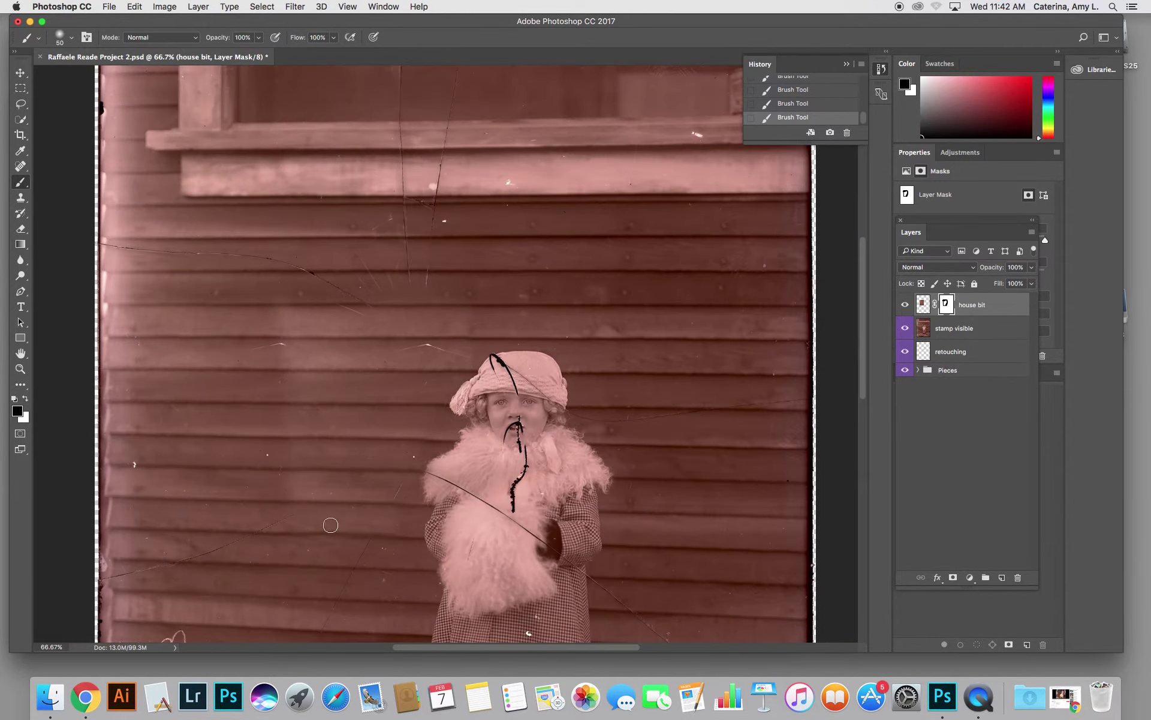
scroll(348, 497, down, 4)
scroll(348, 498, left, 4)
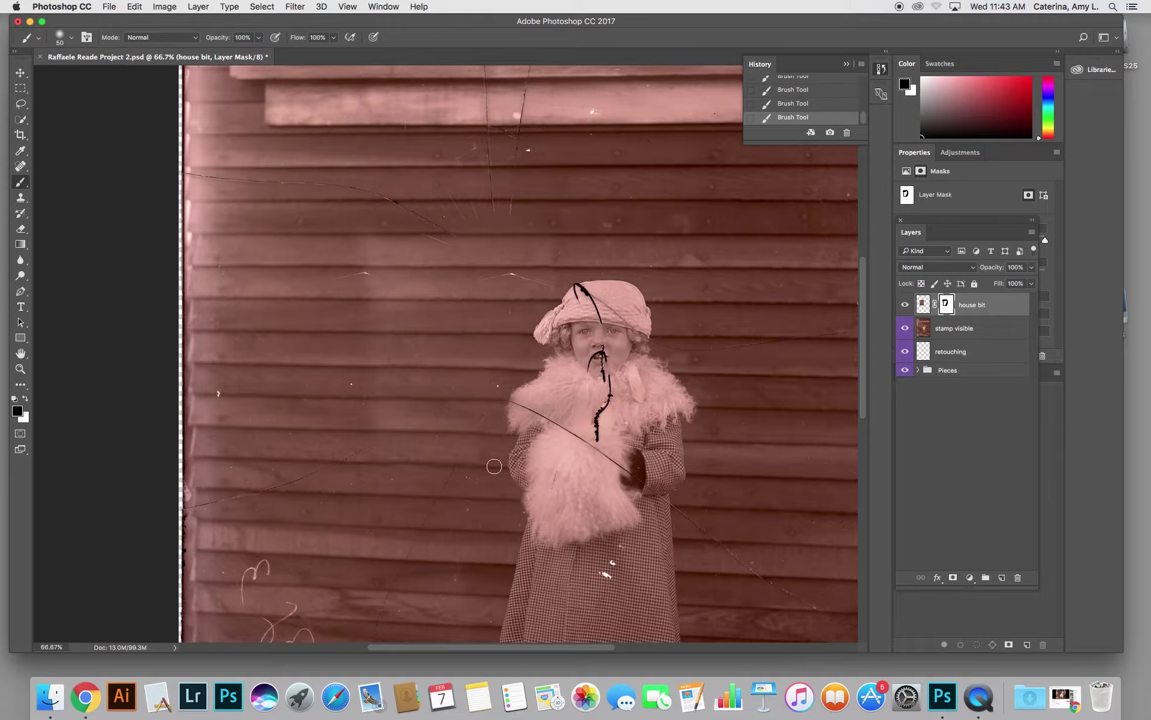
click(923, 308)
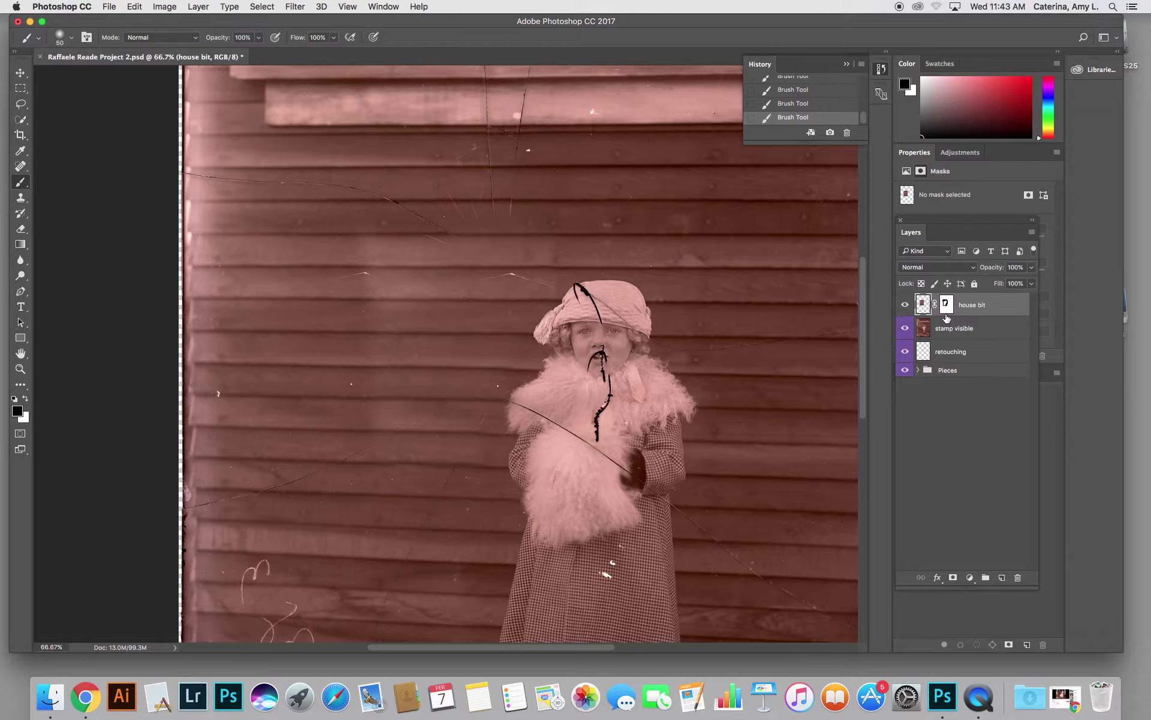
Step: Skew house bit again, dragging its bottom-right corner slightly down for about 0.4°
key(super+t)
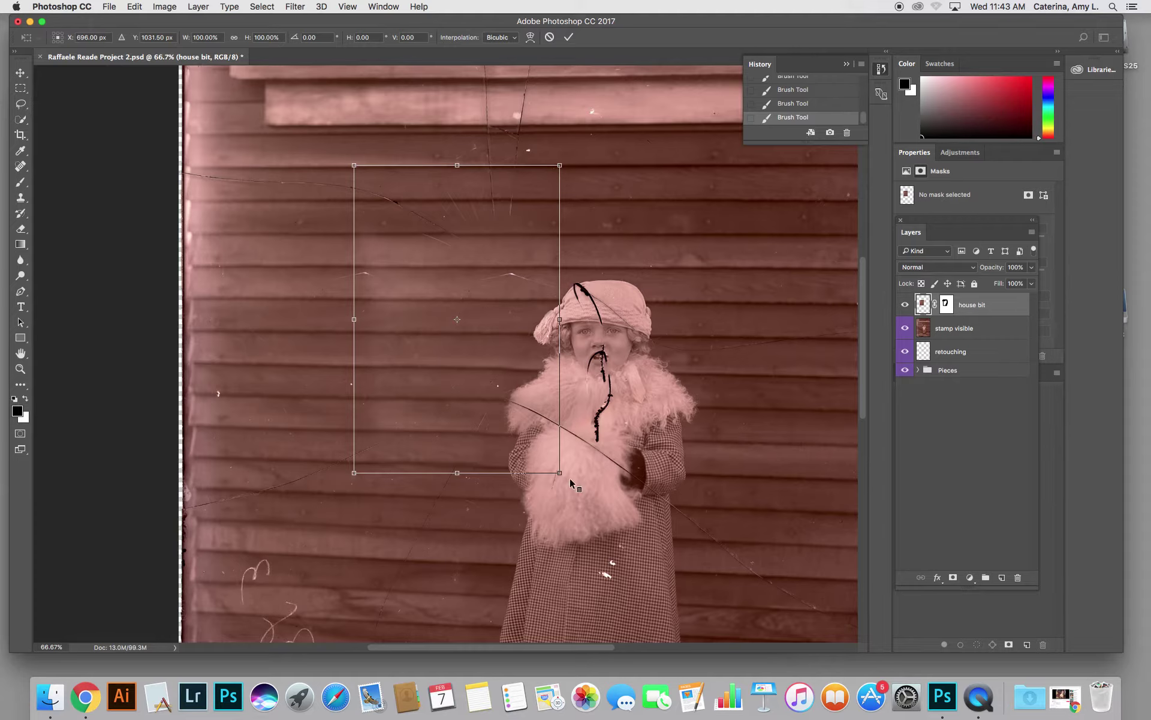
right_click(564, 475)
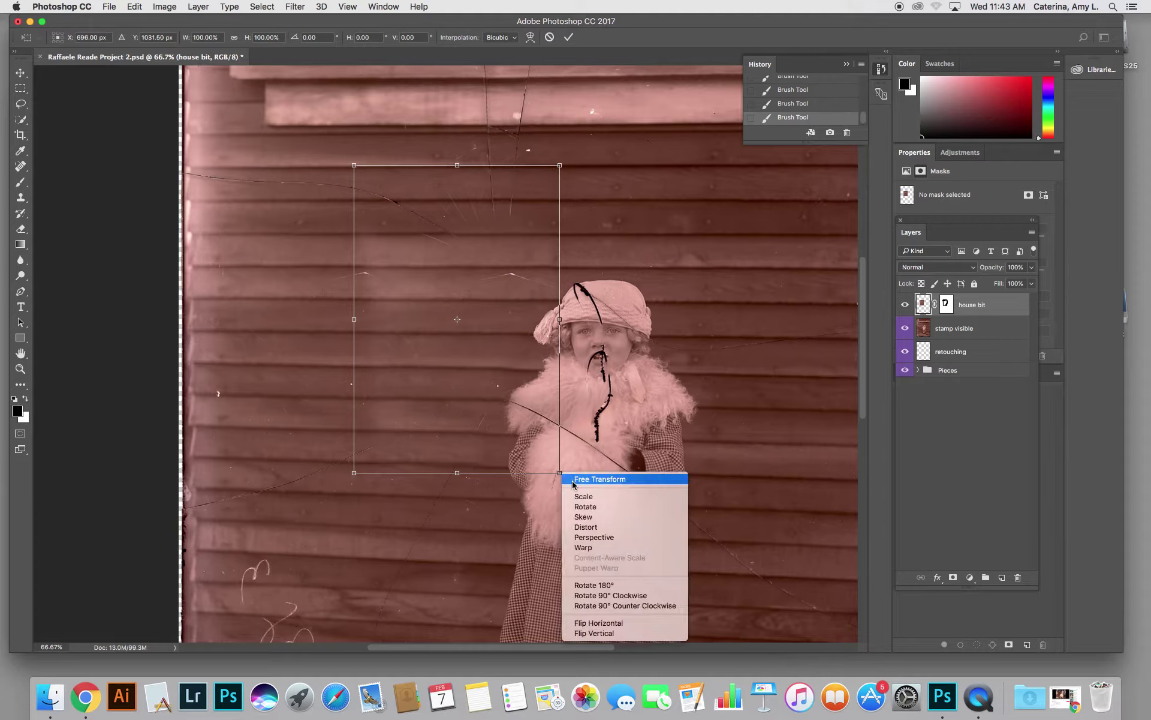
click(581, 517)
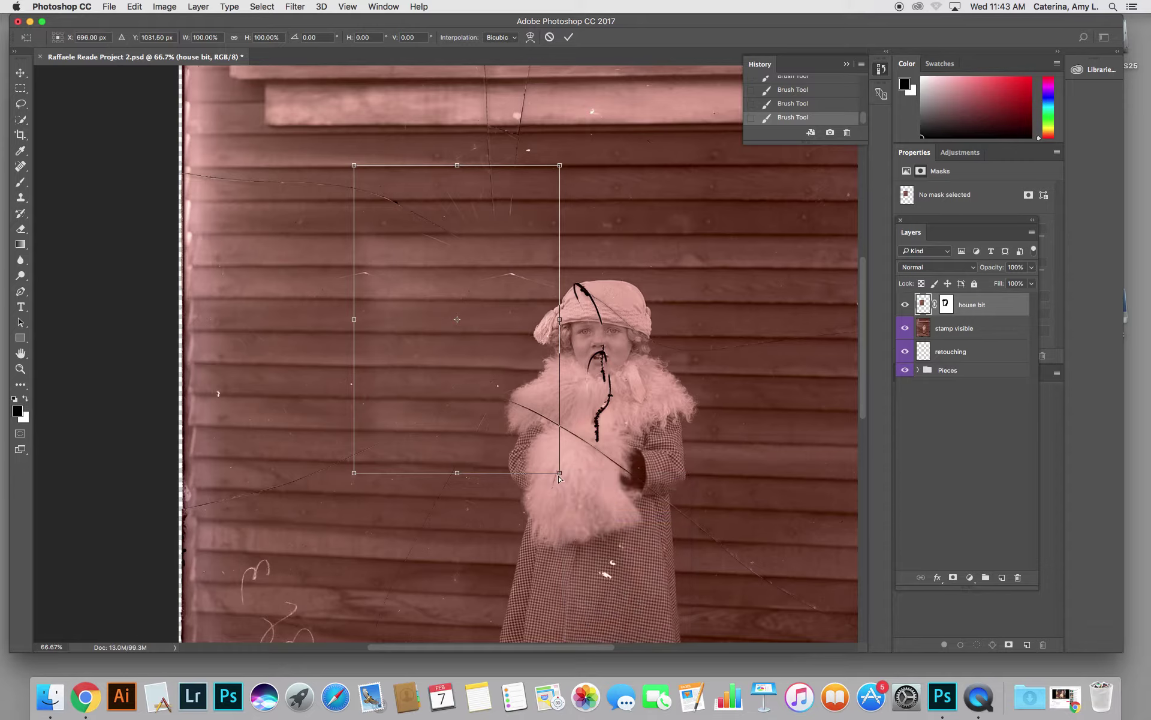
drag(561, 474, 561, 479)
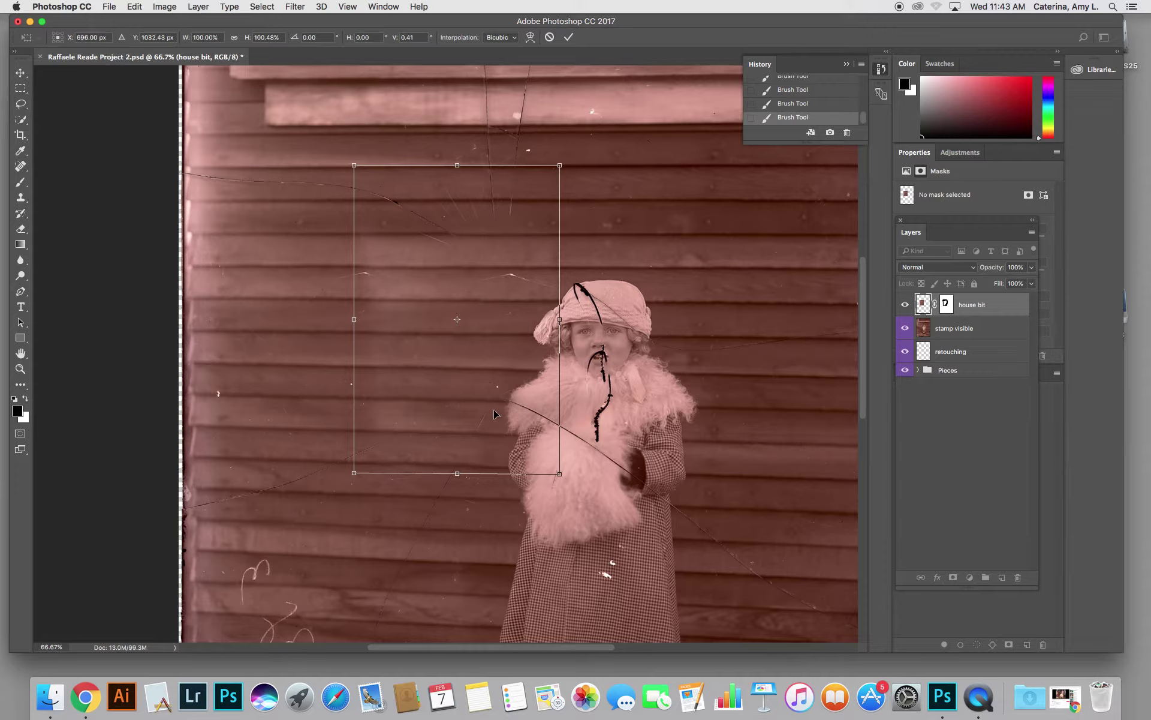
key(Return)
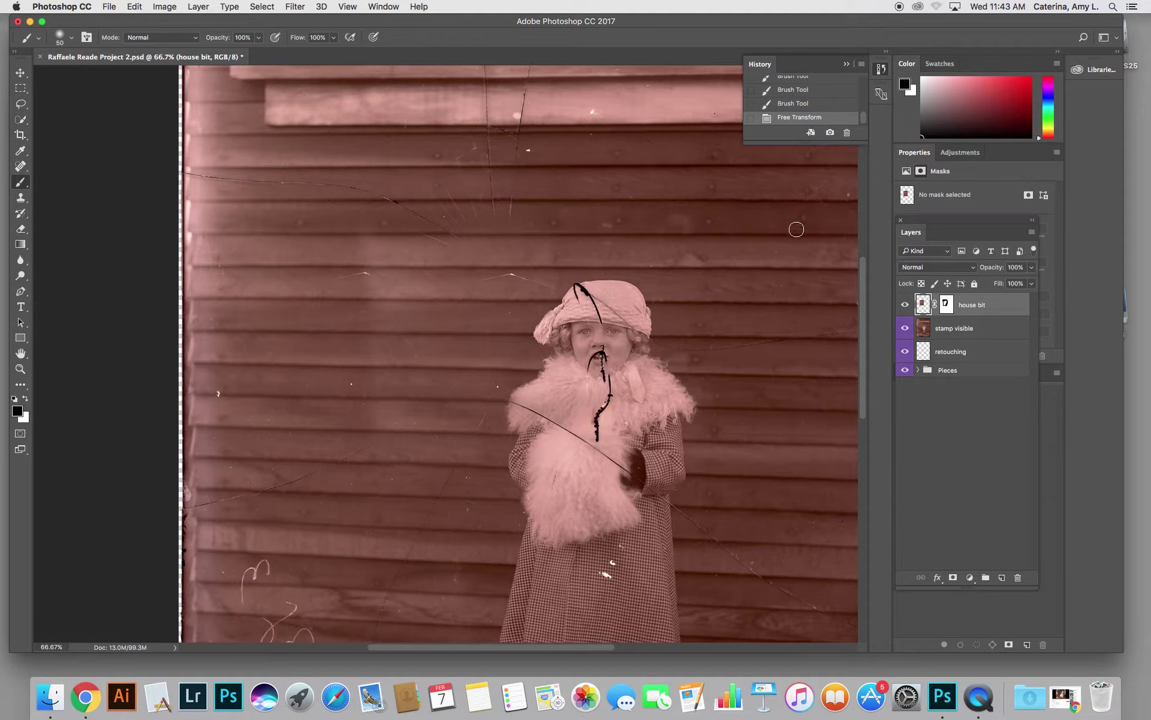
Step: Dock the Layers panel with Channels and Paths, then add and discard a Black & White preview
drag(946, 221, 952, 373)
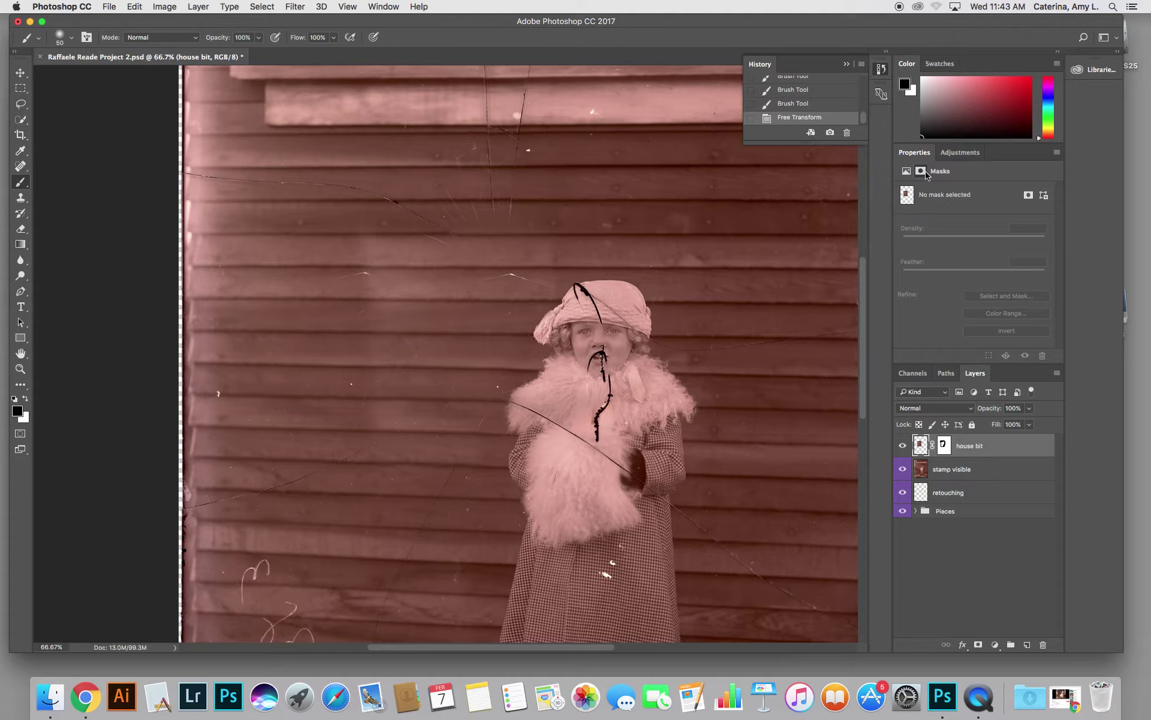
click(961, 153)
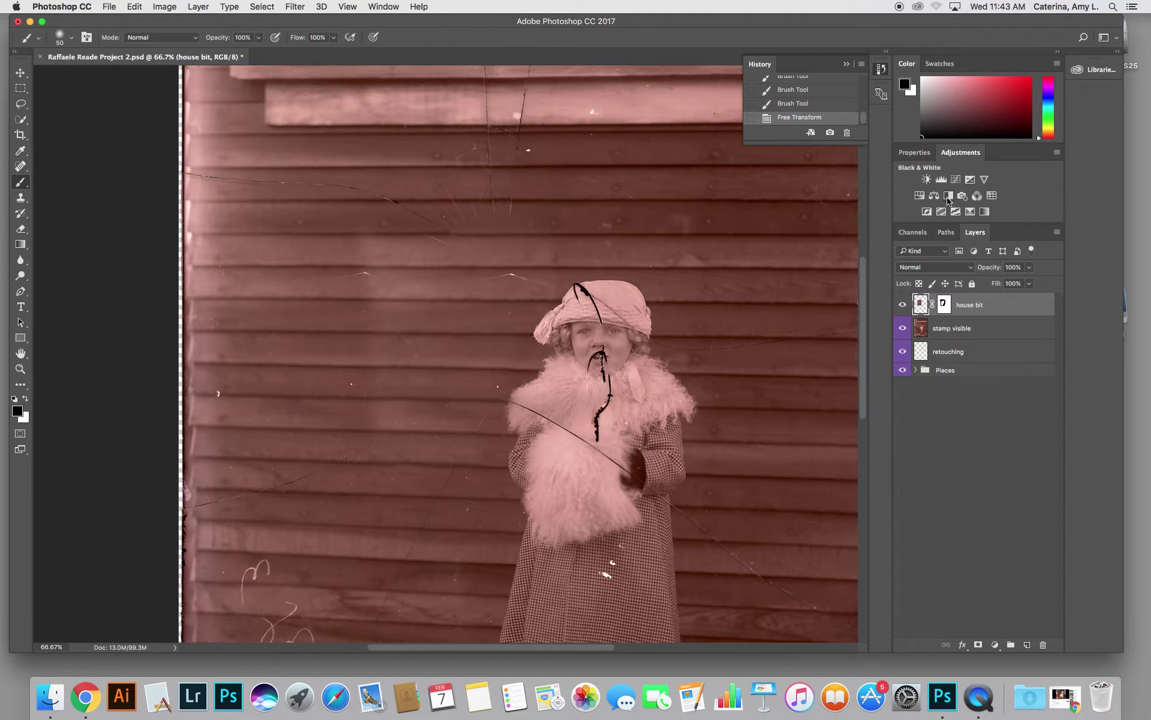
click(948, 196)
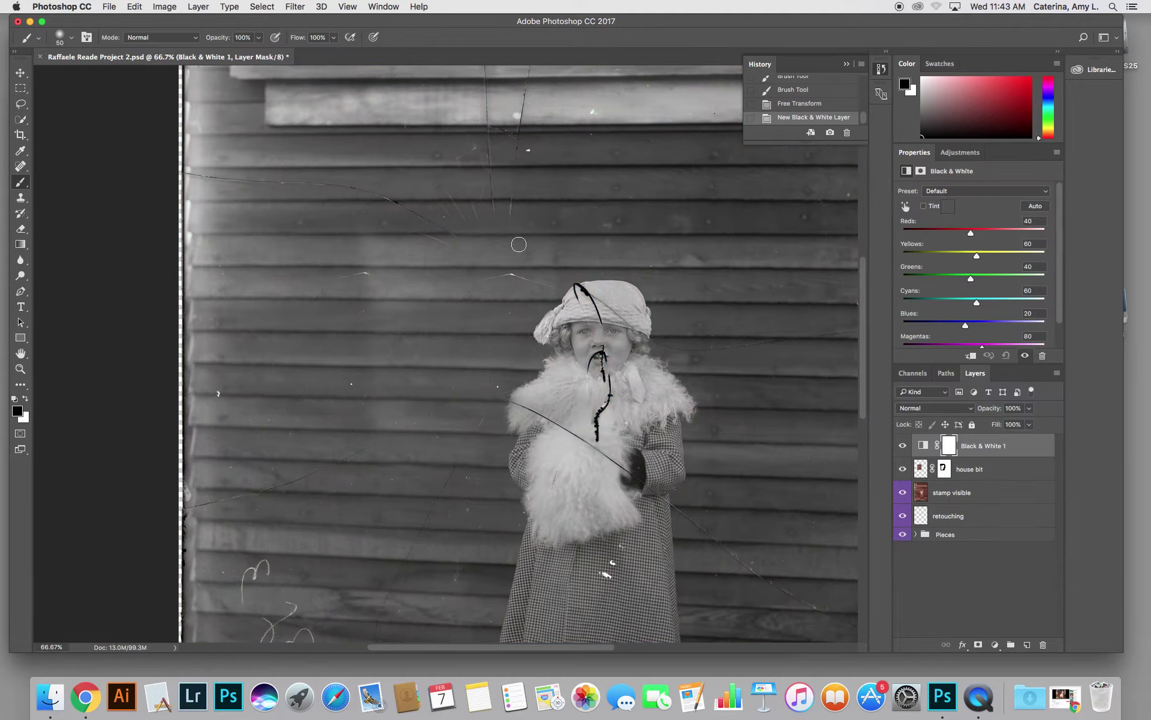
drag(1002, 448, 1044, 644)
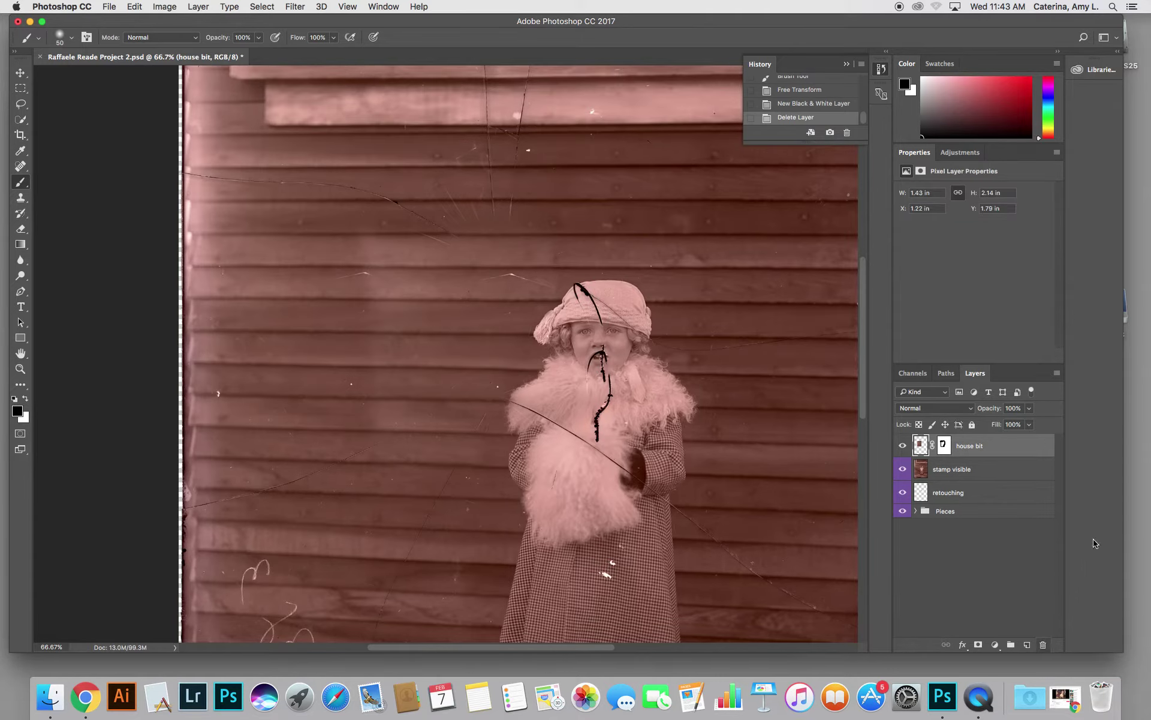
click(960, 152)
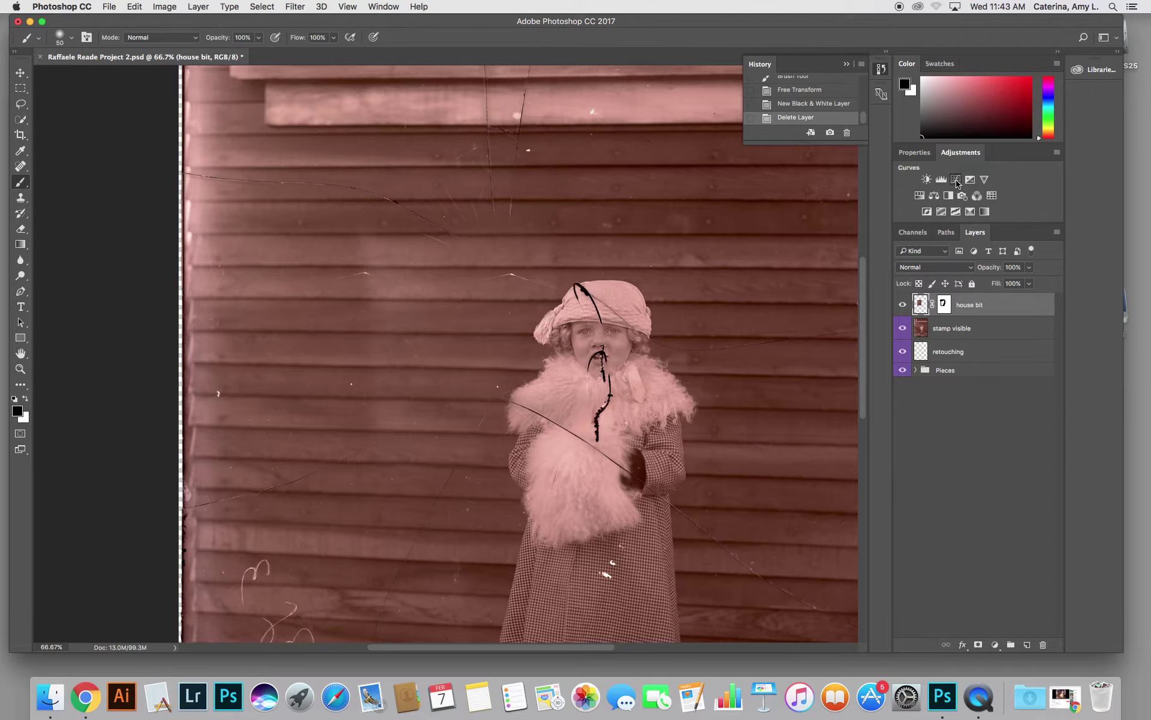
Step: Add a Curves adjustment and drag down on the siding to darken the midtones
click(957, 180)
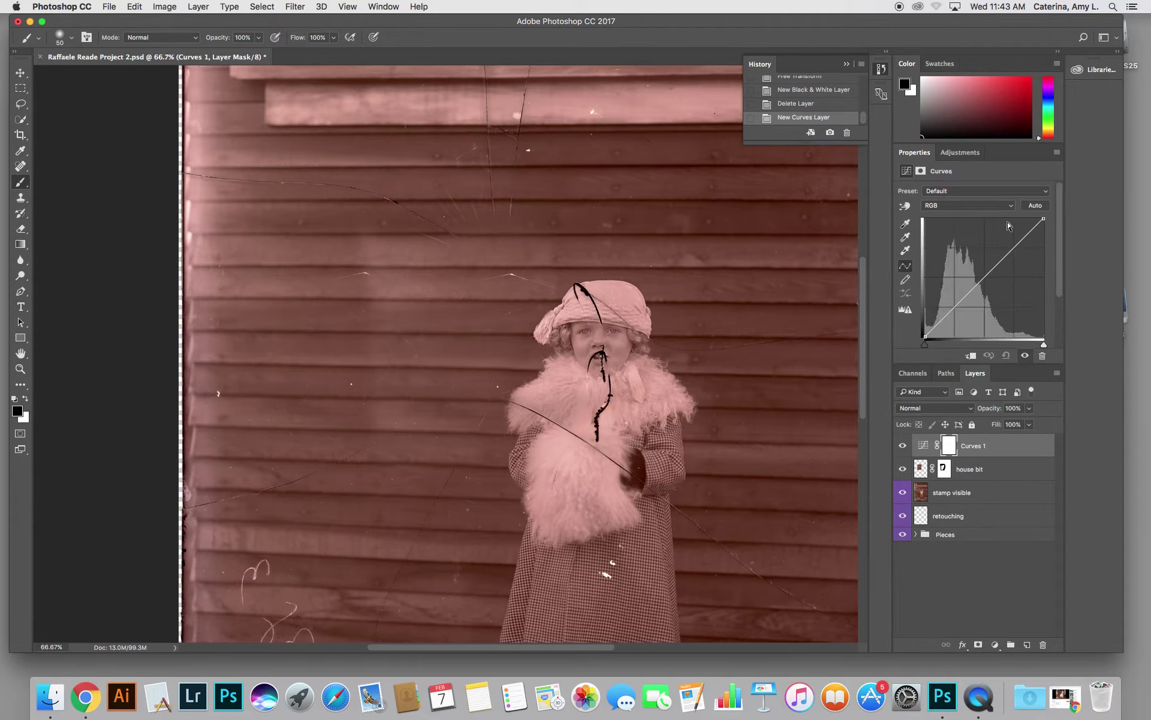
click(906, 206)
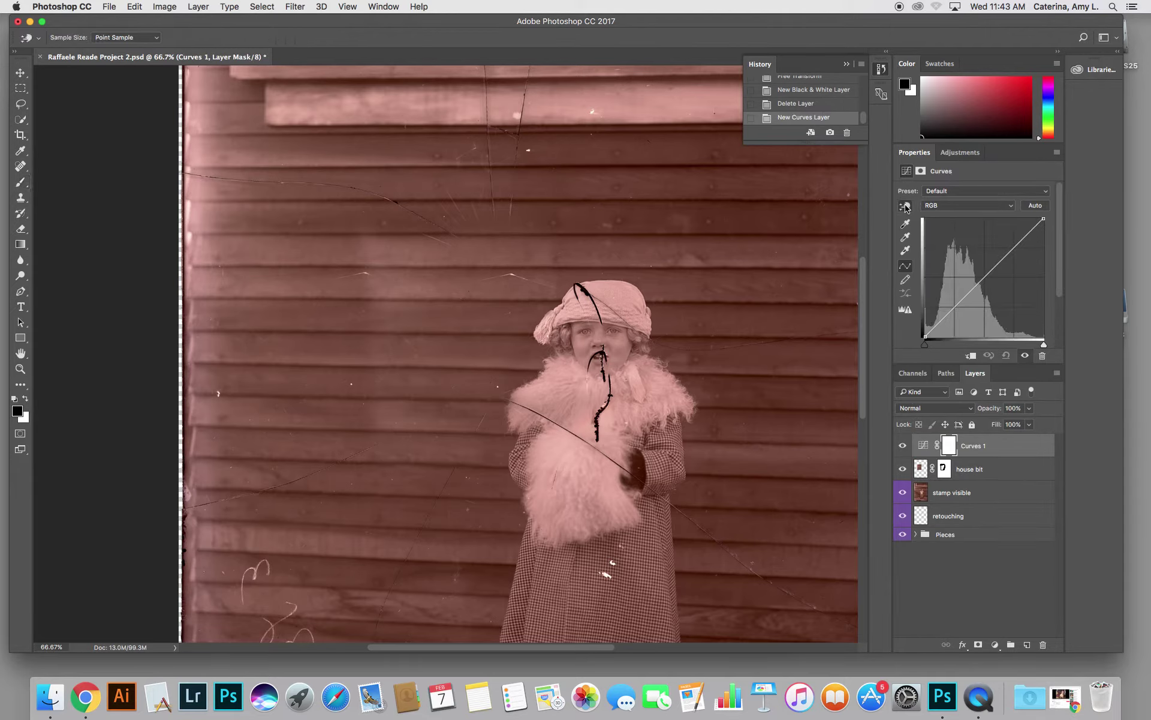
click(443, 290)
drag(443, 290, 442, 298)
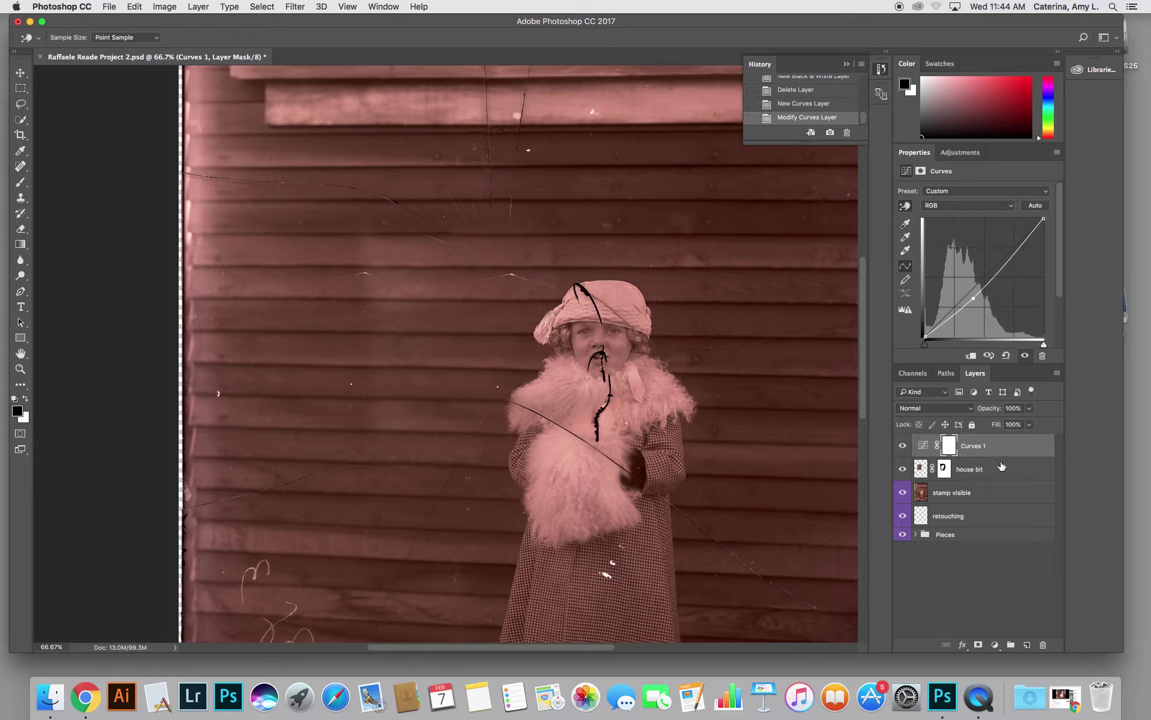
drag(1005, 459, 1005, 452)
Step: Clip Curves 1 to house bit and reset its curve to the Default preset
alt+click(1005, 452)
key(b)
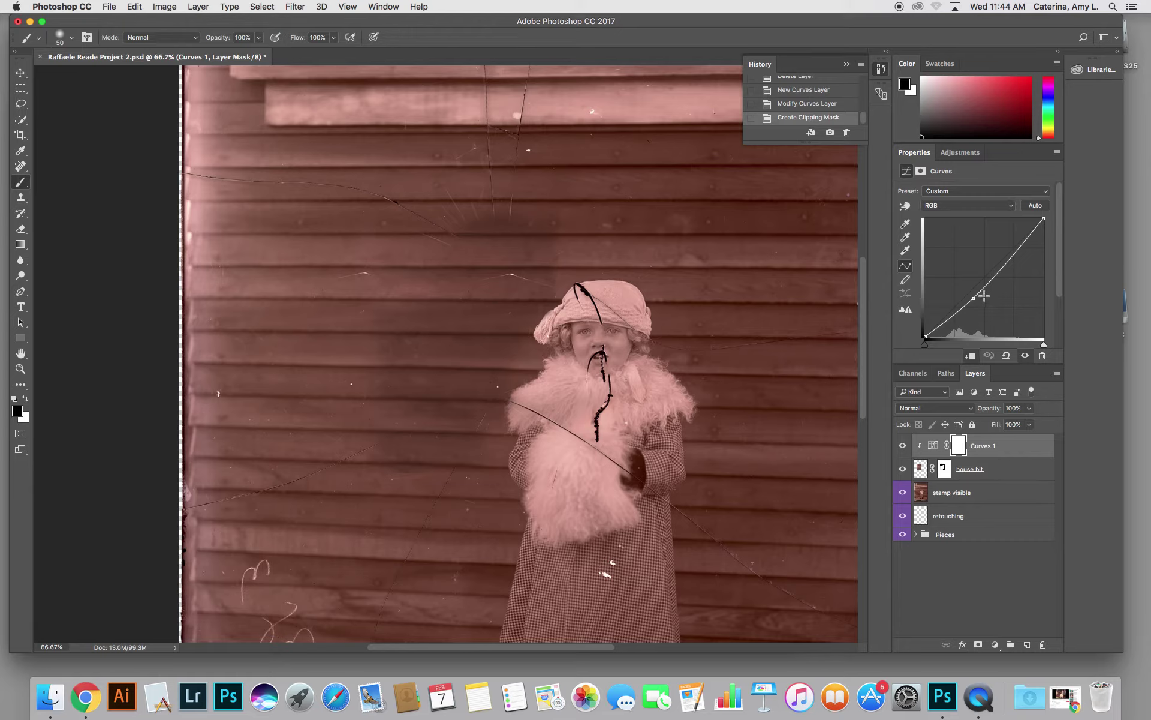
click(905, 205)
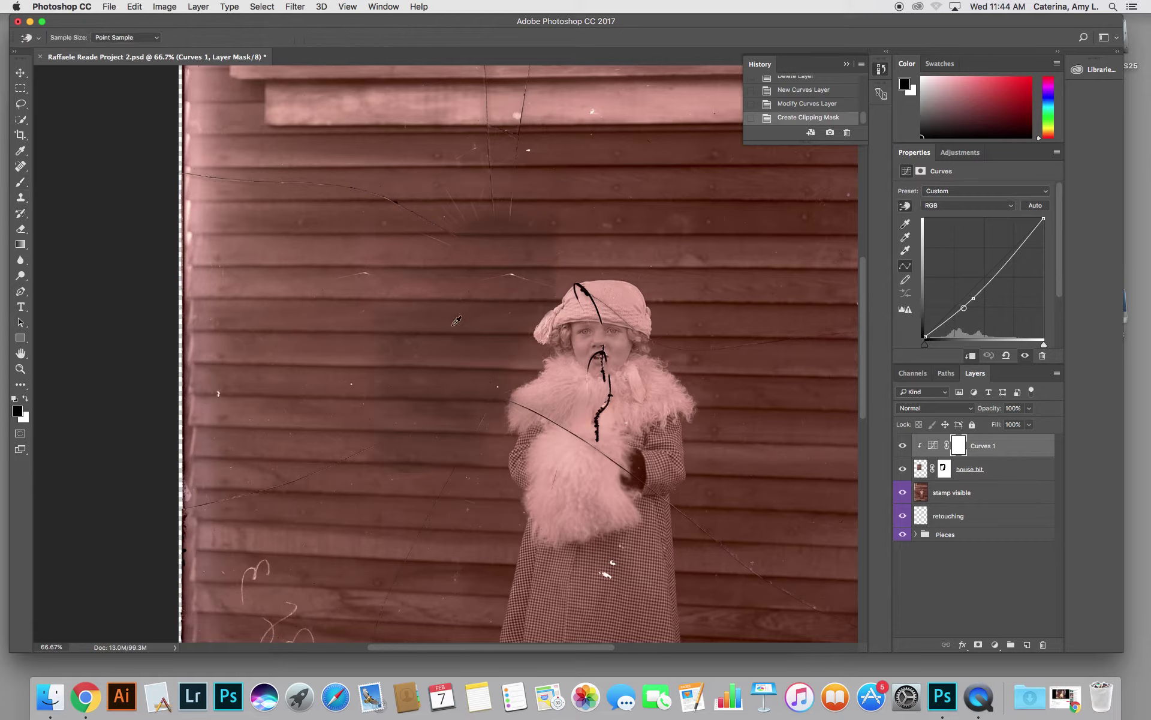
click(444, 345)
drag(444, 345, 445, 333)
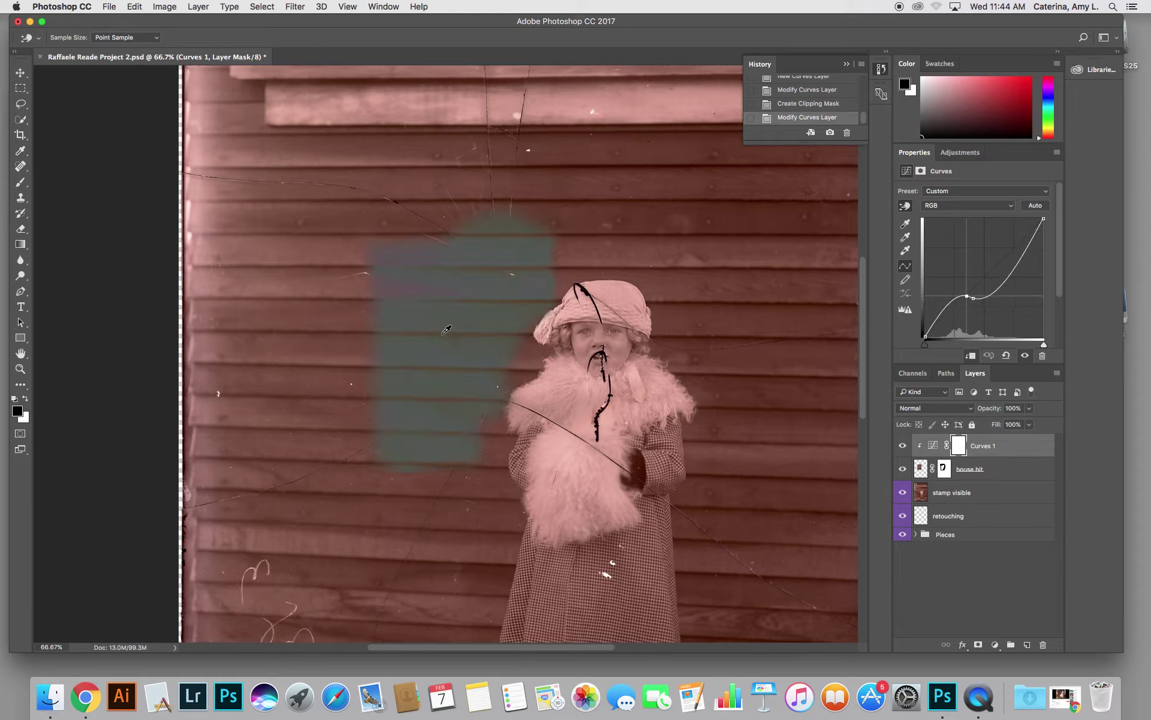
click(964, 192)
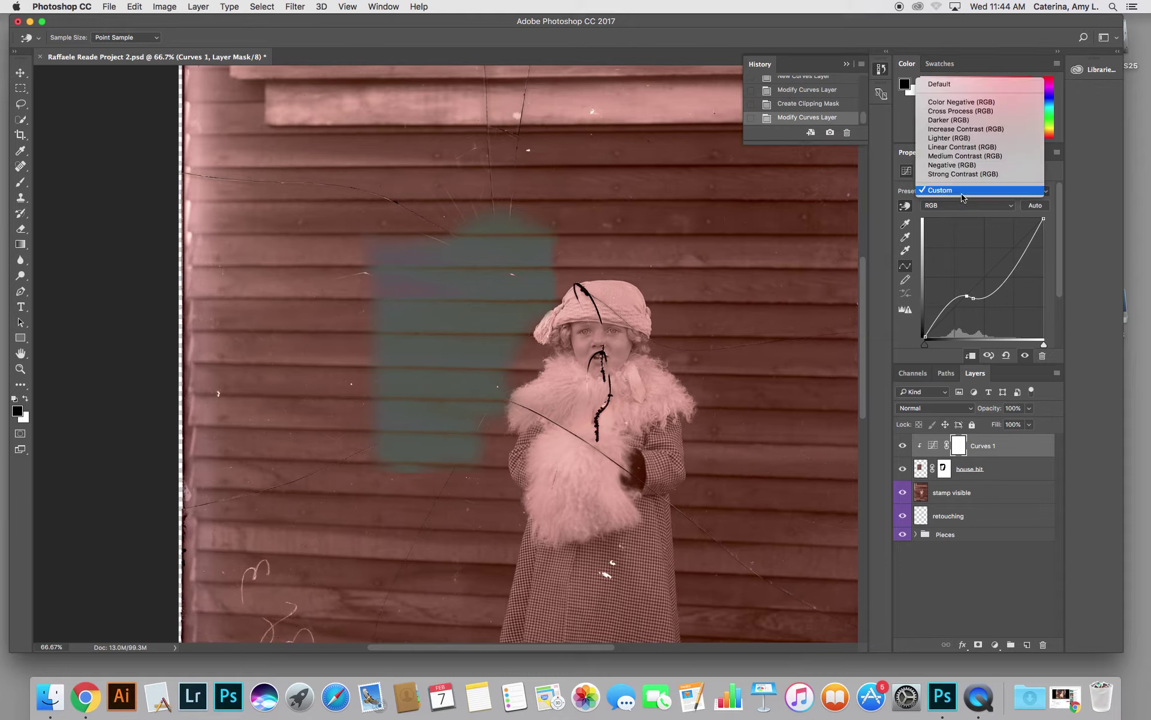
click(969, 84)
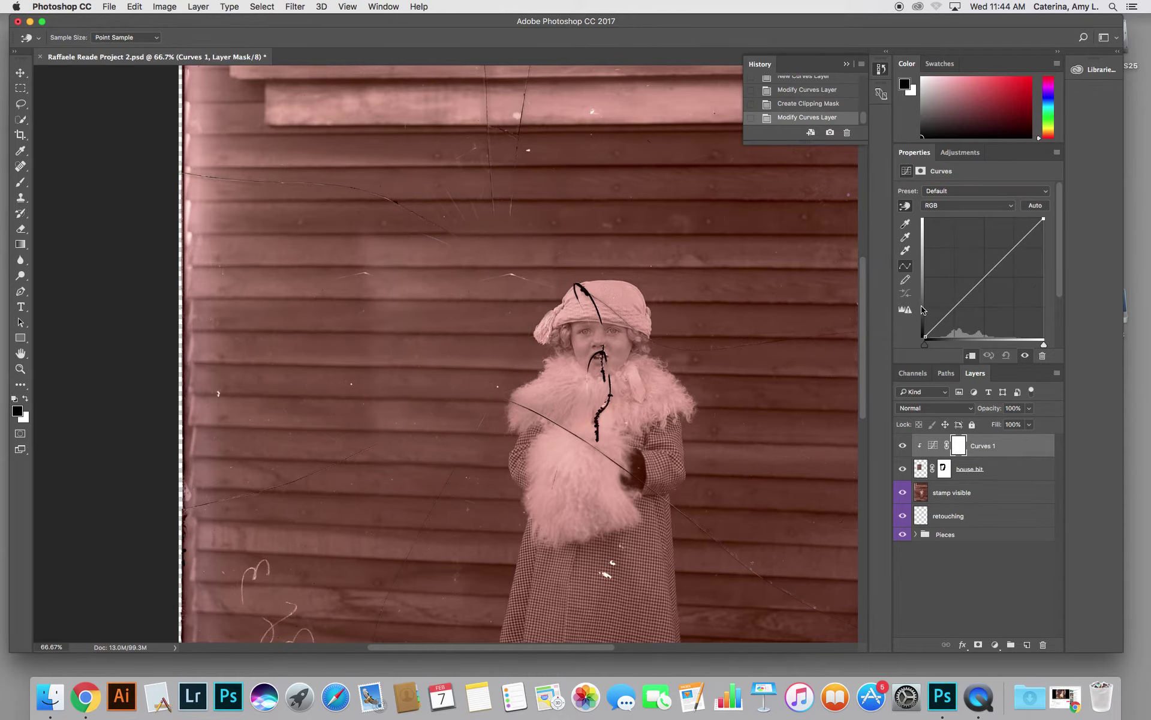
Step: Paint a brush stroke on the Curves mask and switch between the layer and mask properties
key(b)
click(414, 326)
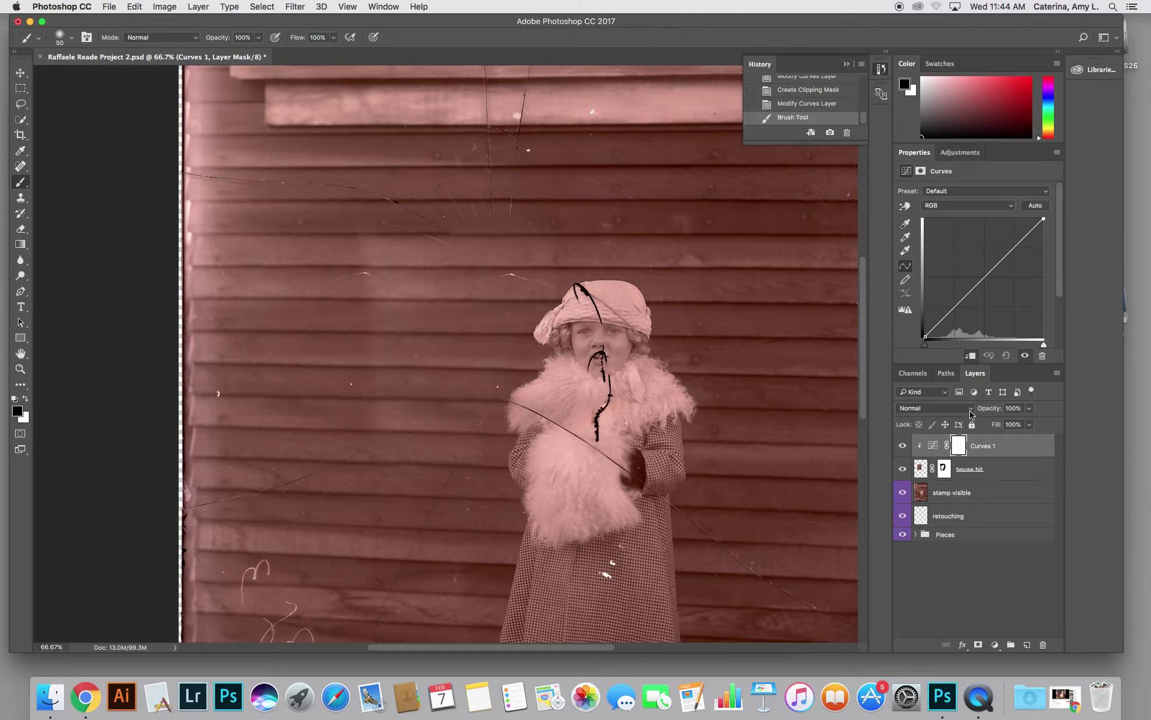
click(906, 208)
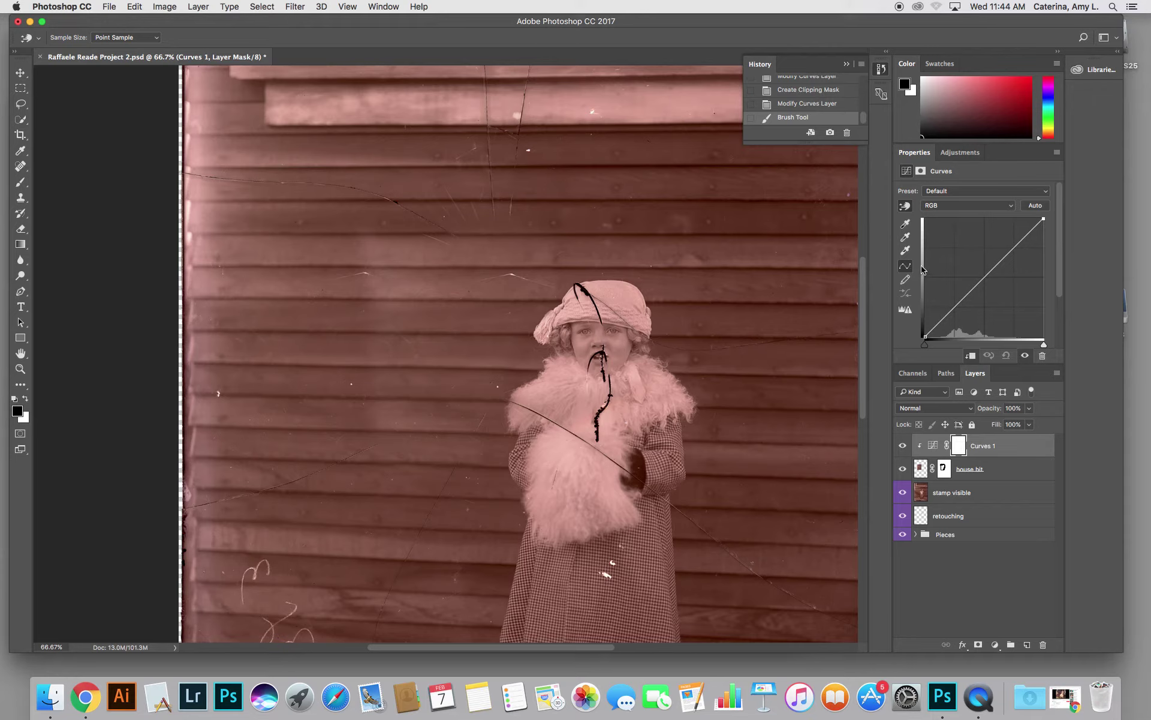
key(b)
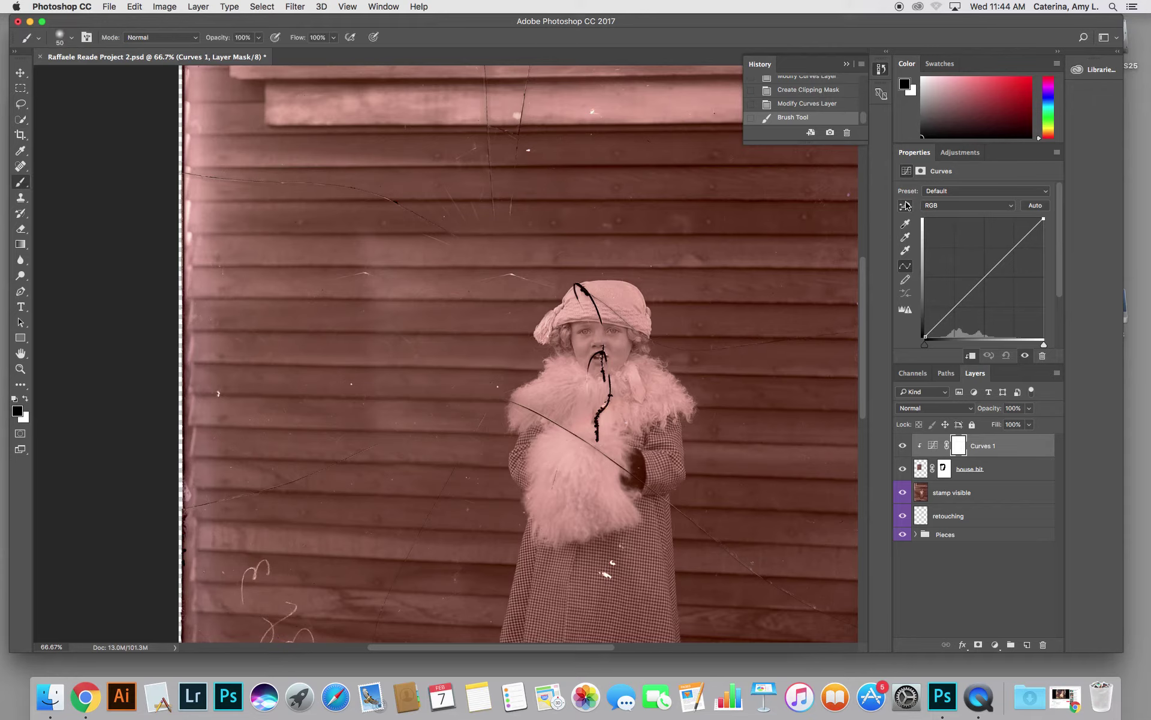
click(928, 472)
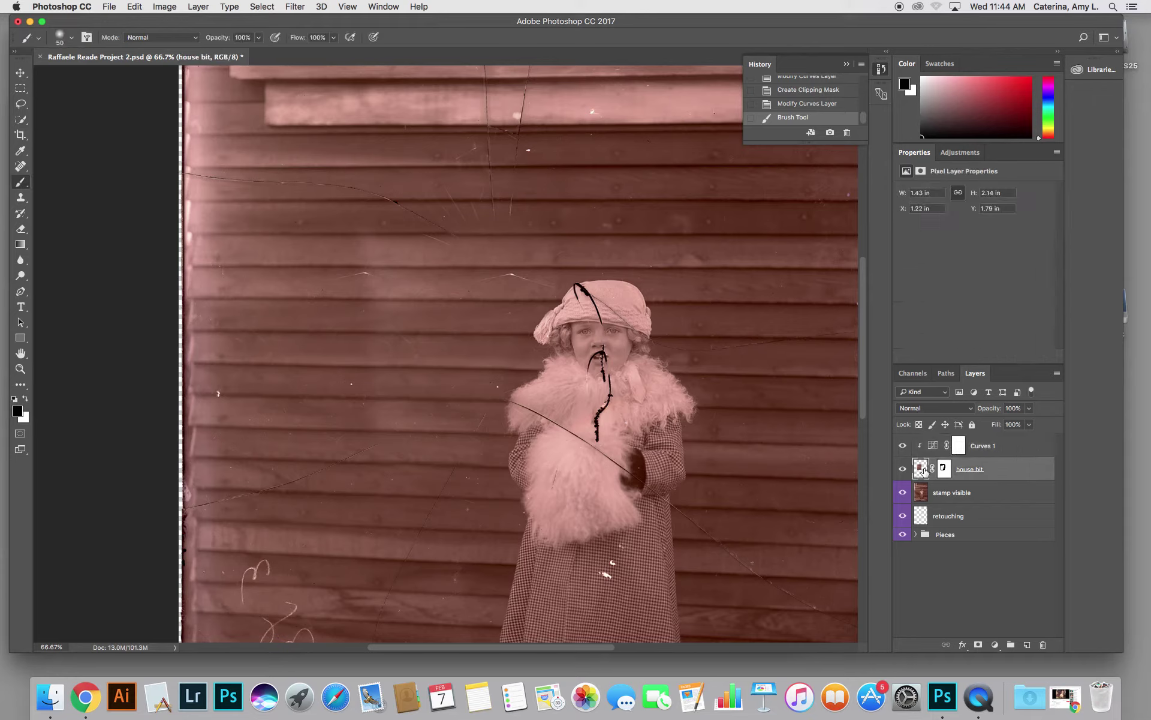
click(960, 446)
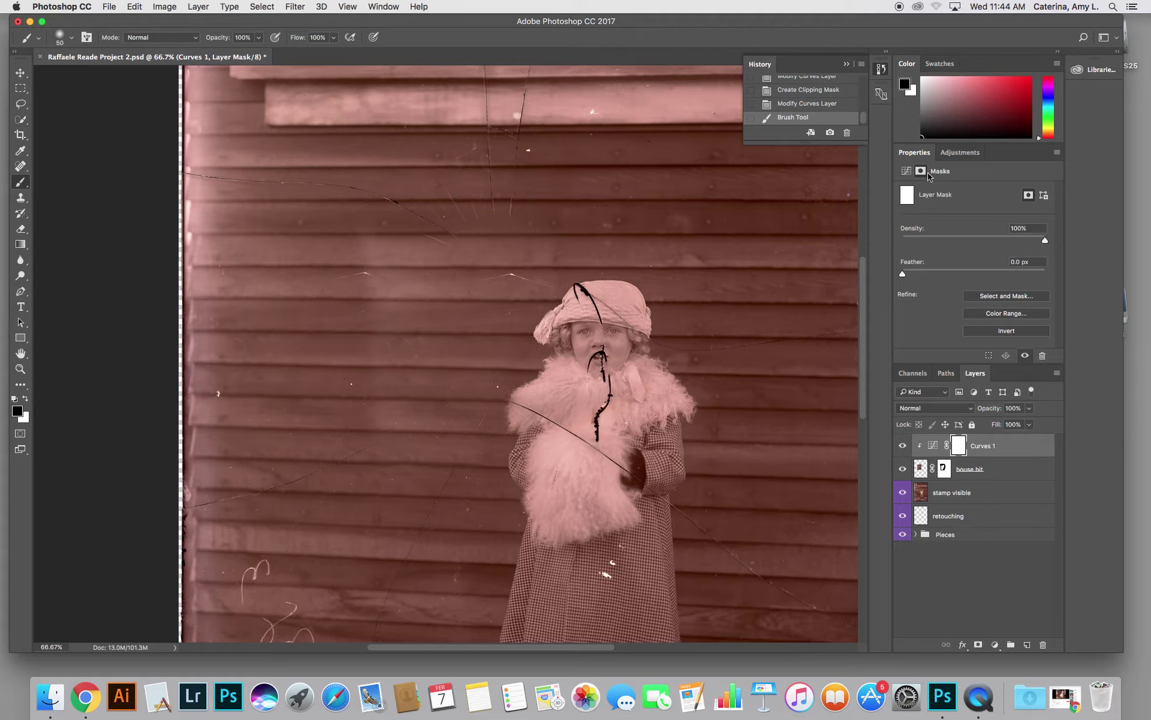
click(960, 153)
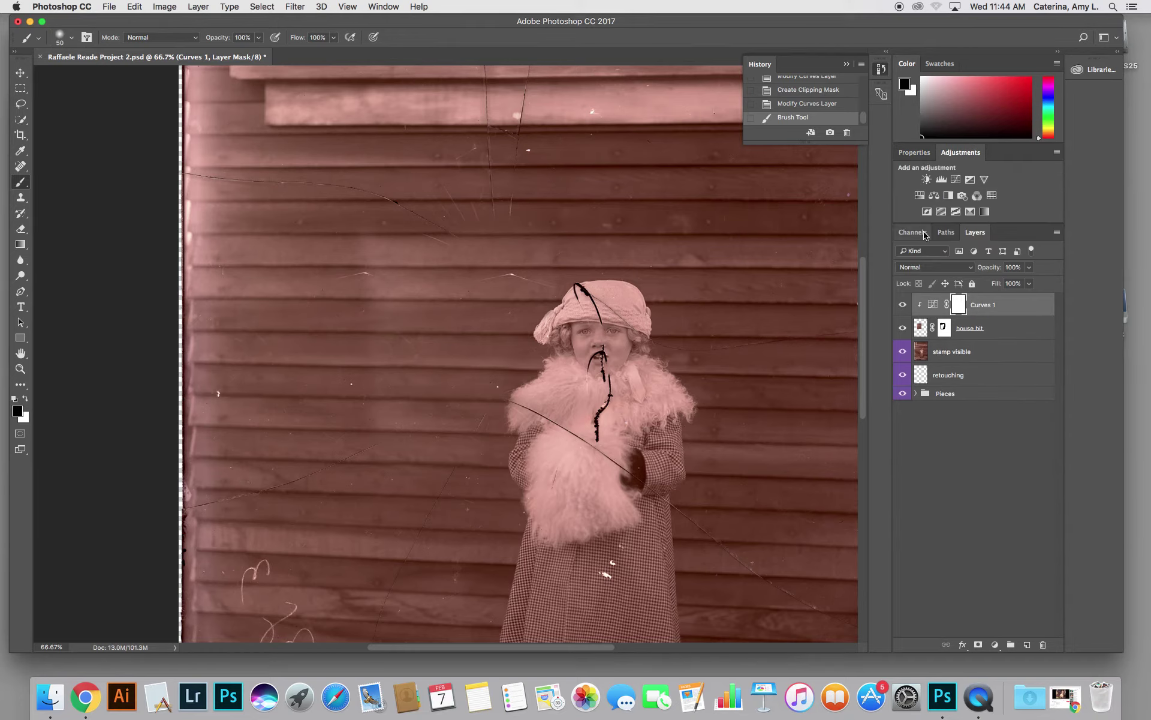
click(913, 153)
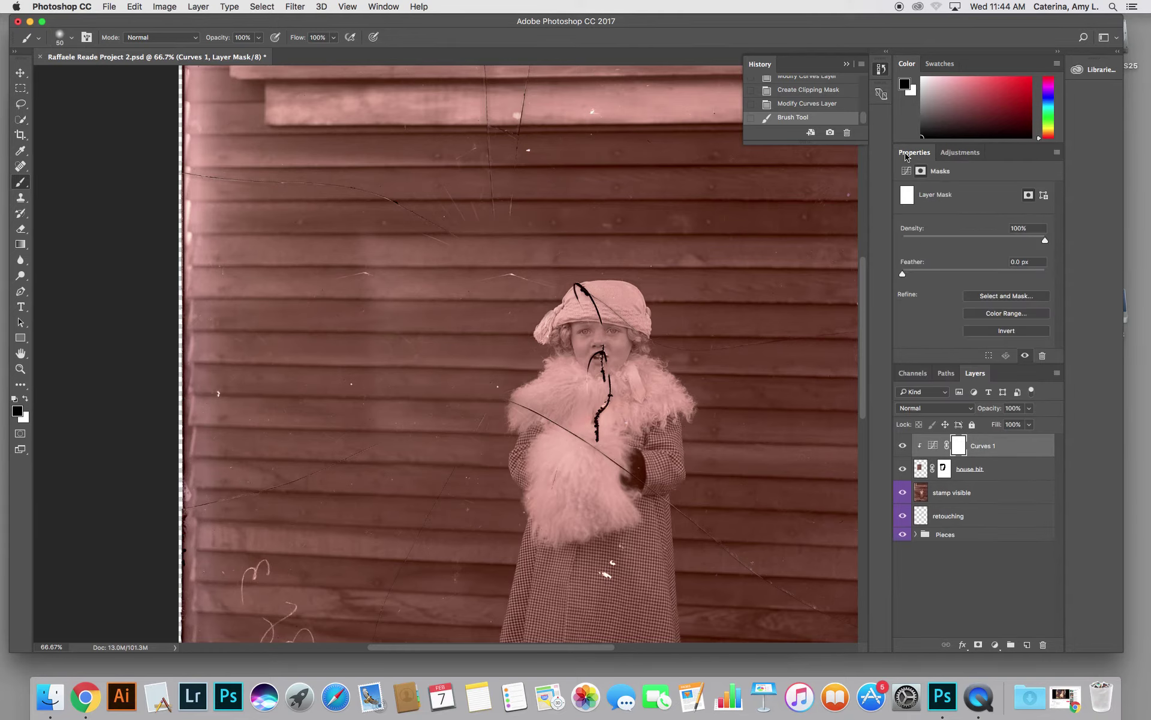
Step: Sample the siding with the targeted tool and drag the curve slightly down to darken the patch
click(933, 446)
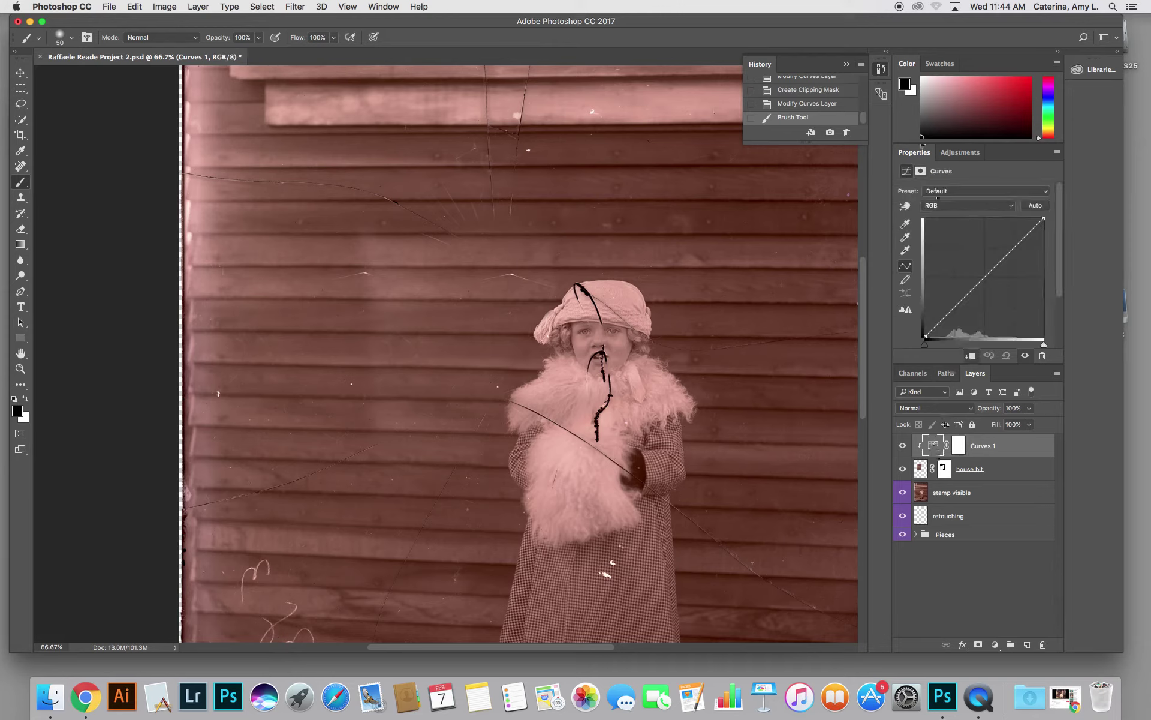
click(905, 206)
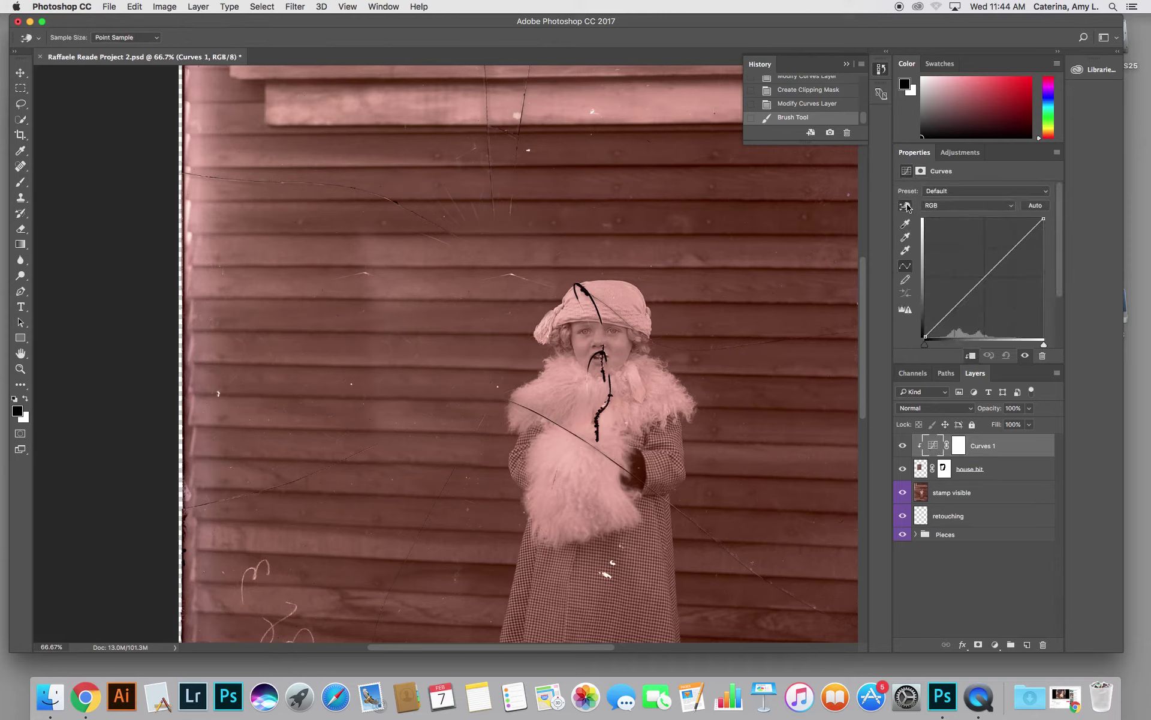
click(510, 334)
drag(510, 334, 510, 338)
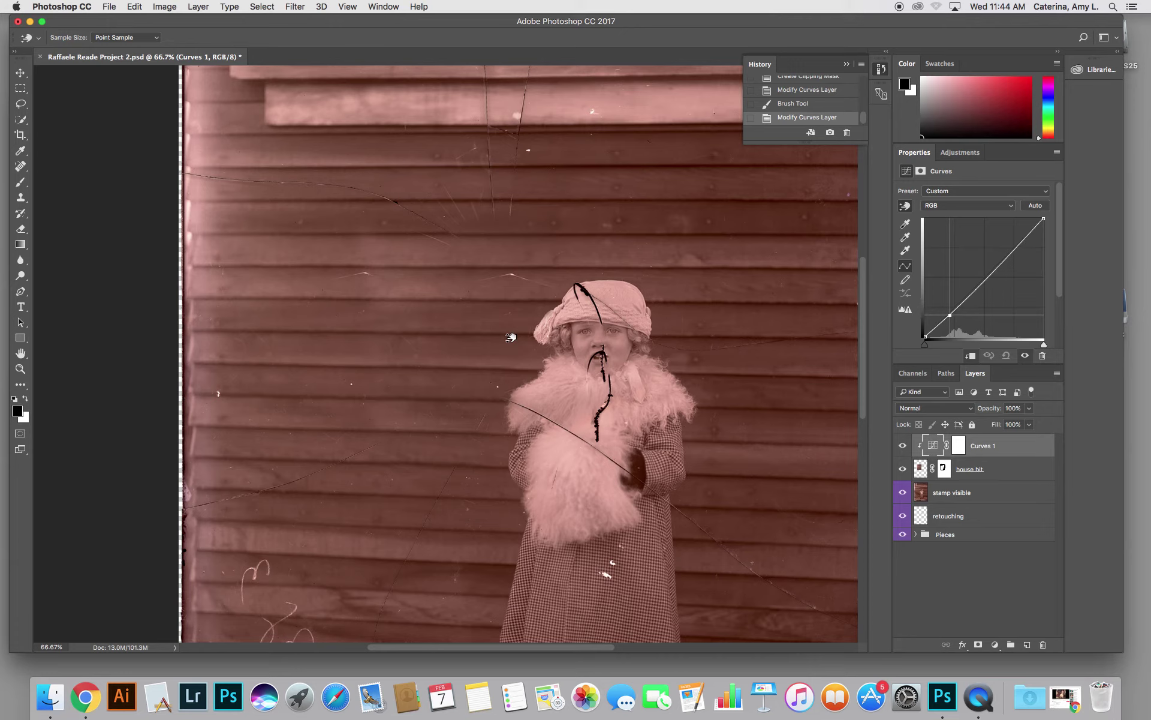
drag(511, 338, 512, 339)
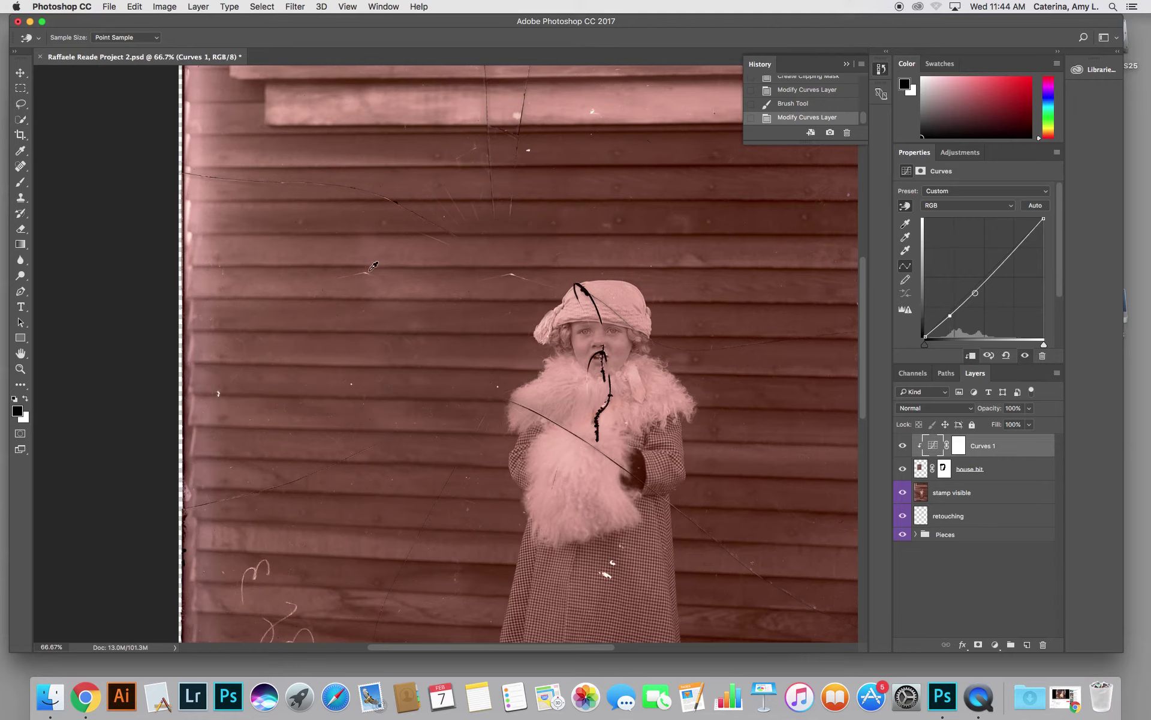
Step: Paint the house bit mask with a 250 brush, hiding and restoring edge areas
click(944, 469)
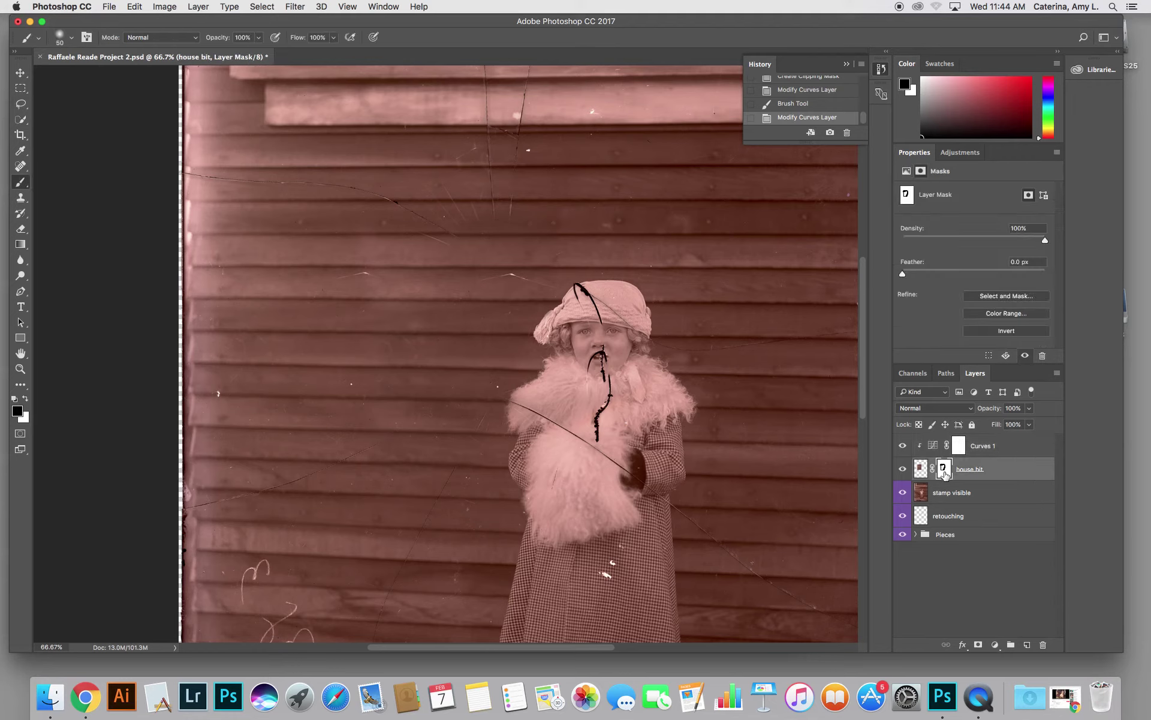
key(b)
key(bracketright)
key(bracketright)
key(bracketright)
key(bracketright)
key(bracketright)
key(bracketright)
key(bracketright)
key(bracketright)
key(bracketright)
key(bracketright)
mouse_move(376, 252)
mouse_down()
mouse_move(390, 258)
mouse_move(367, 383)
mouse_up()
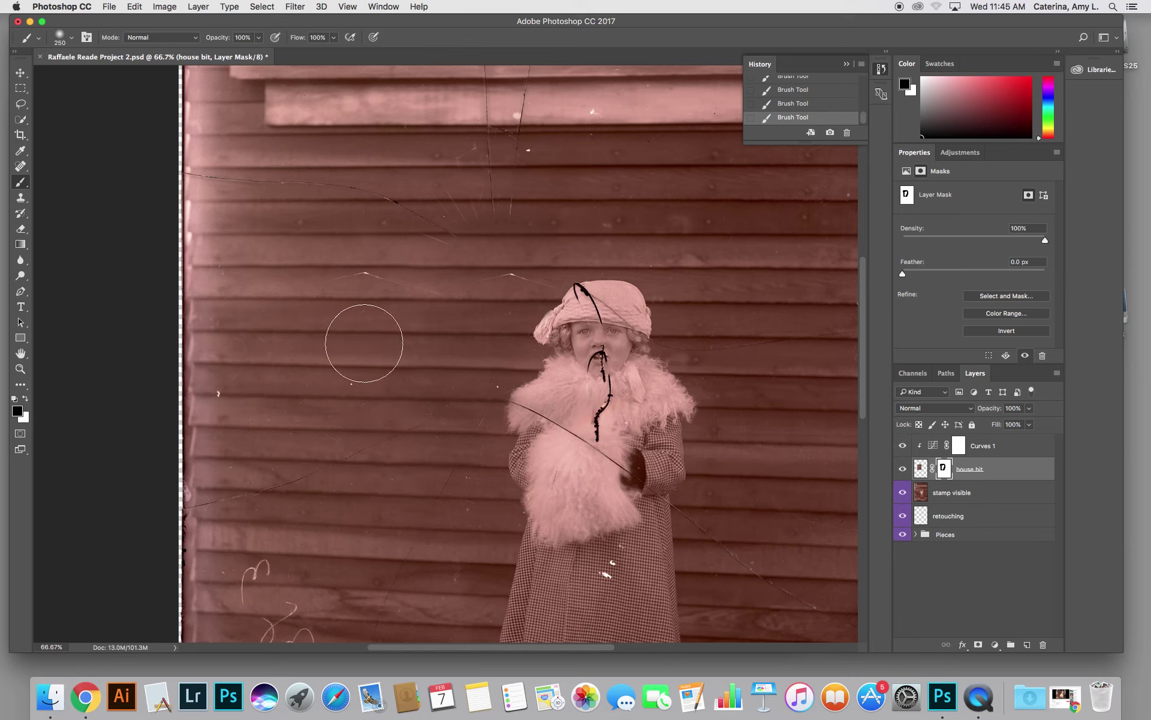
key(x)
drag(373, 329, 371, 335)
key(x)
click(902, 446)
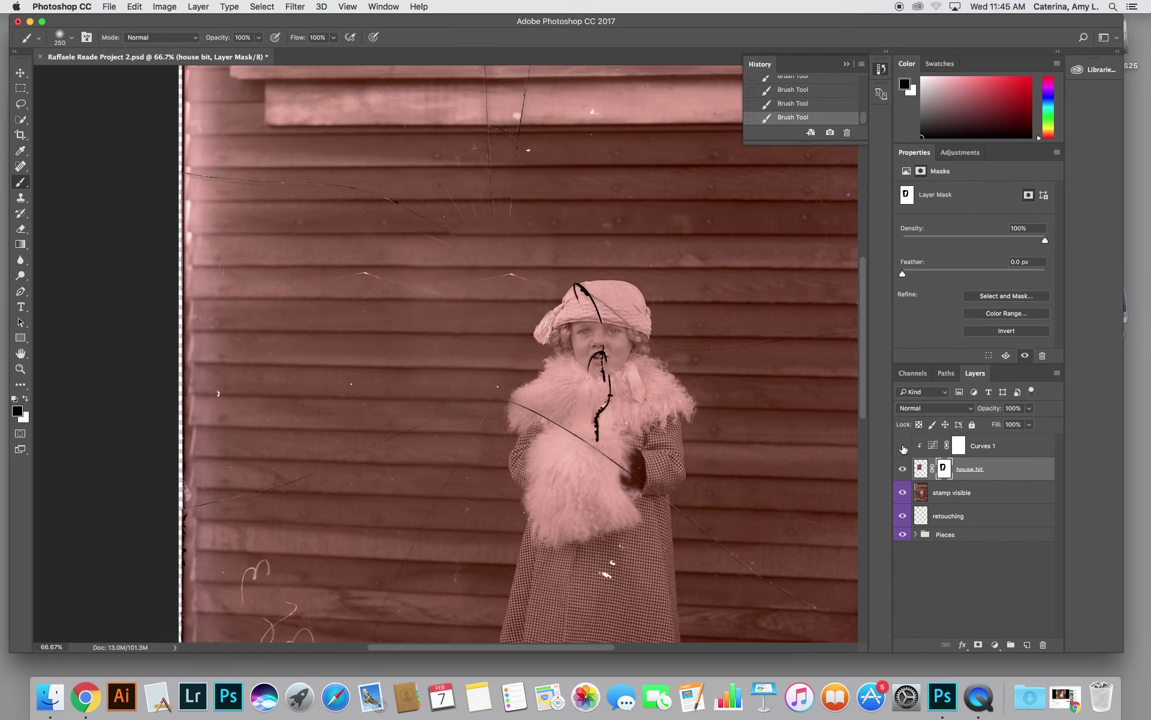
click(902, 446)
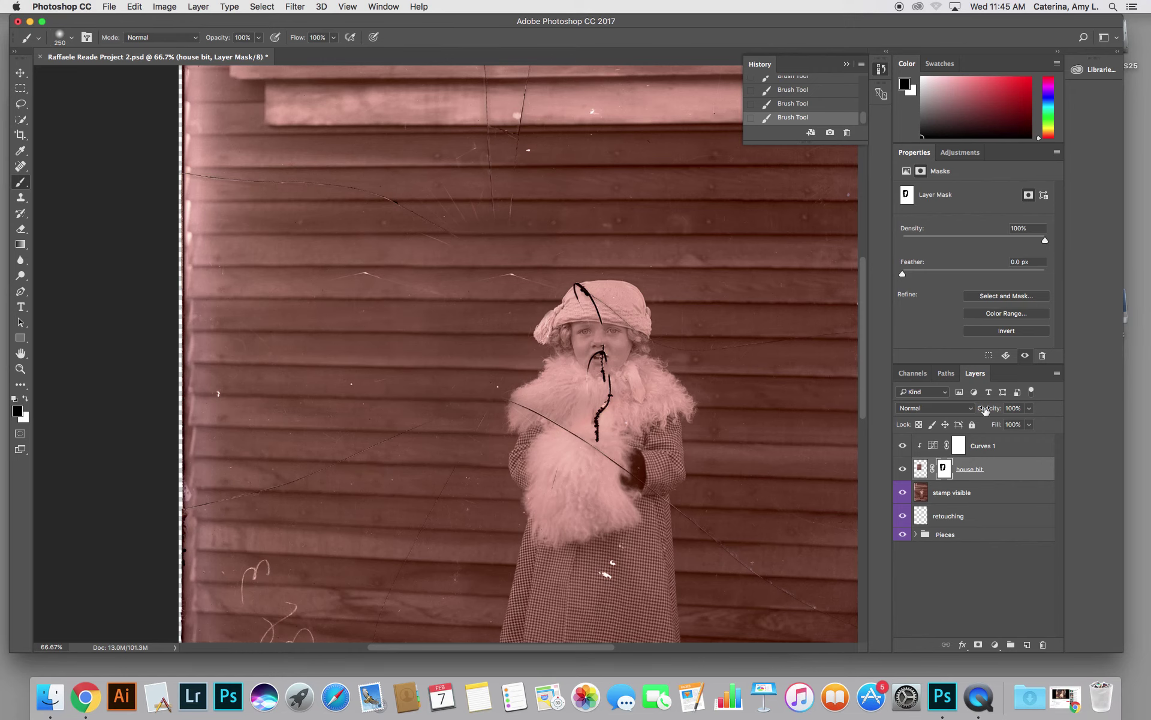
click(931, 447)
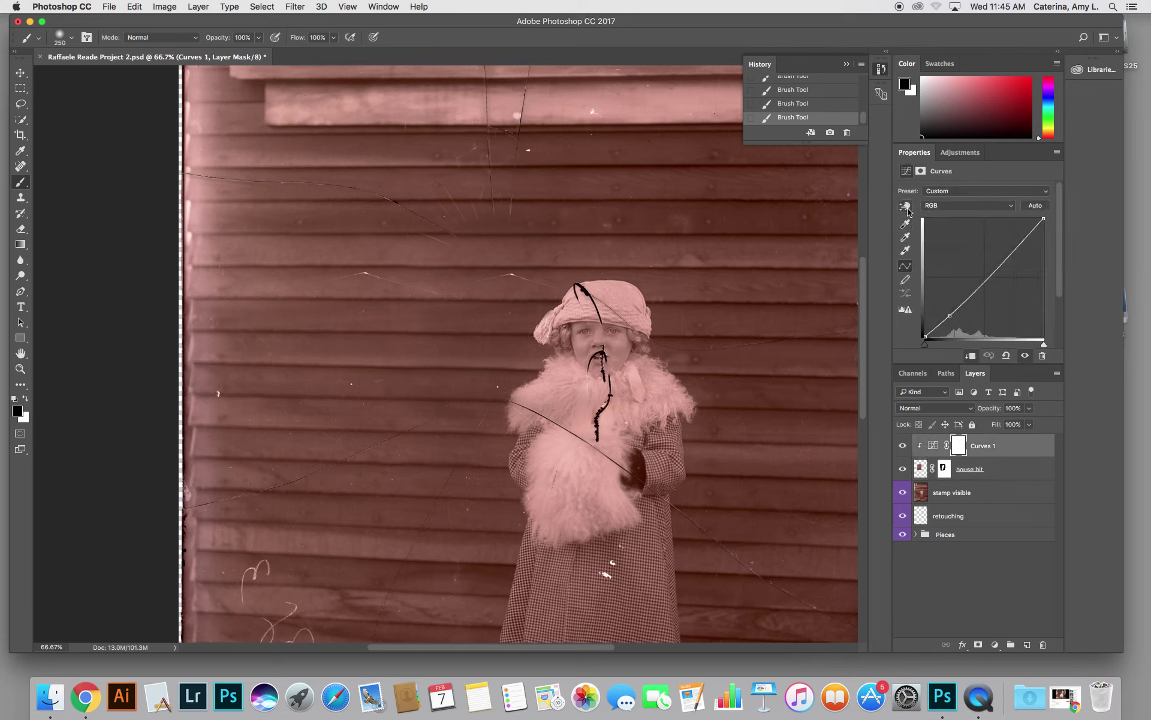
click(903, 469)
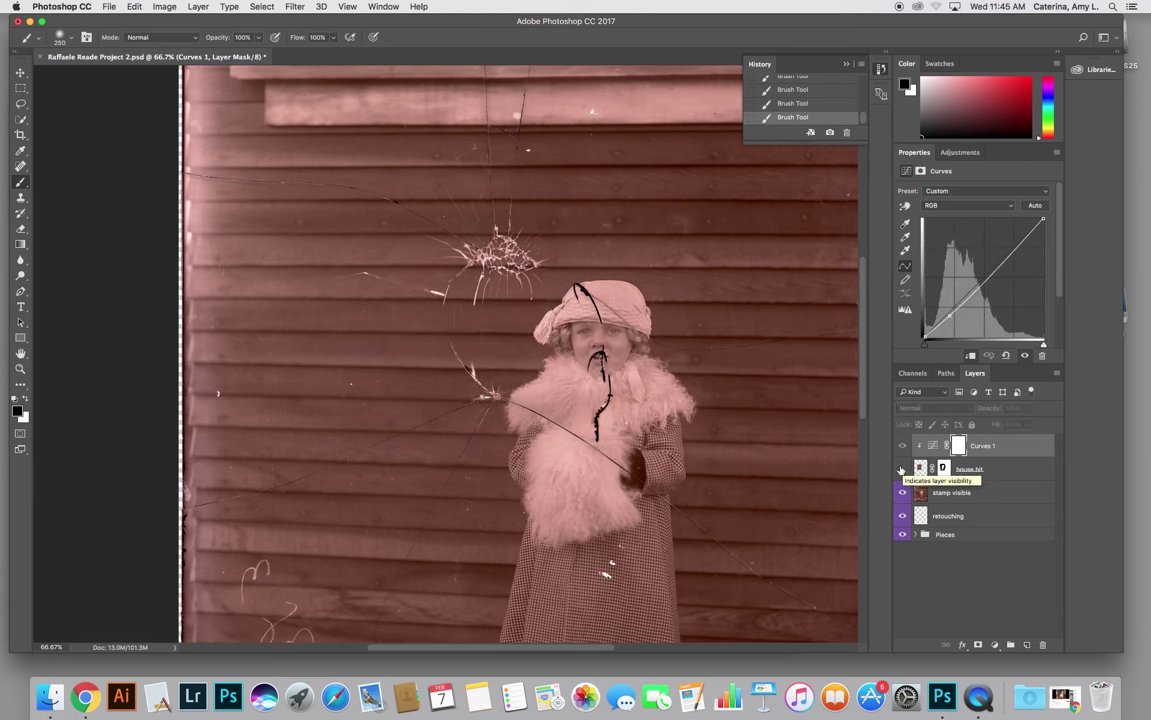
click(903, 469)
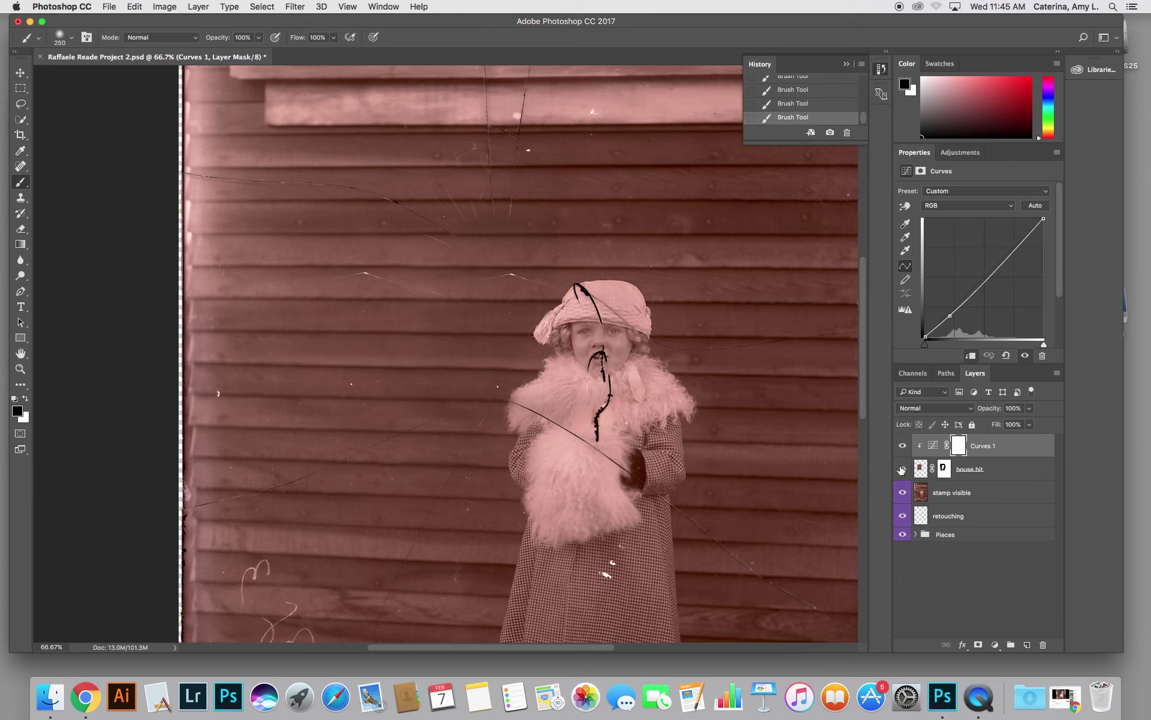